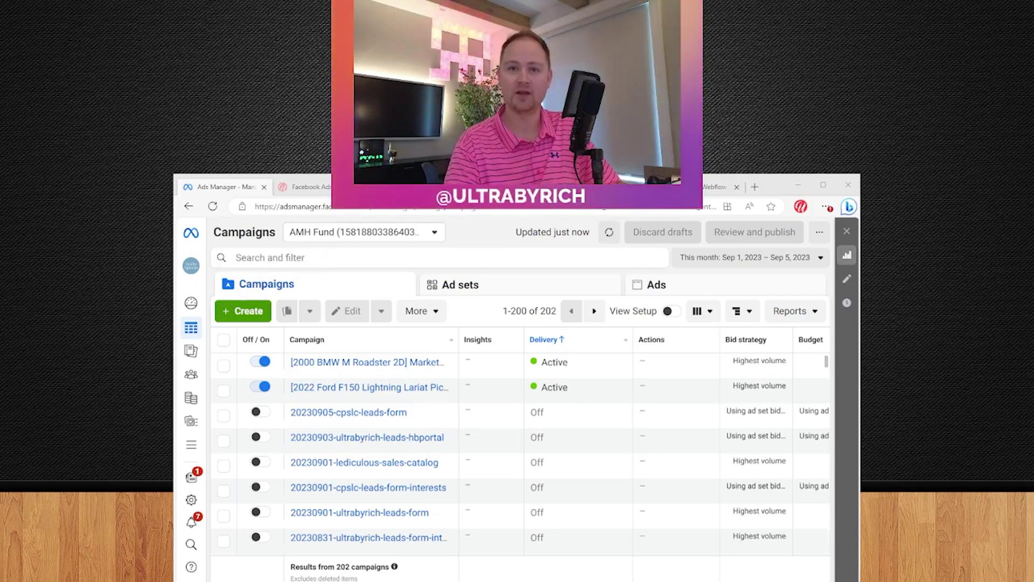
Start a new campaign with the Leads objective
left_click(243, 311)
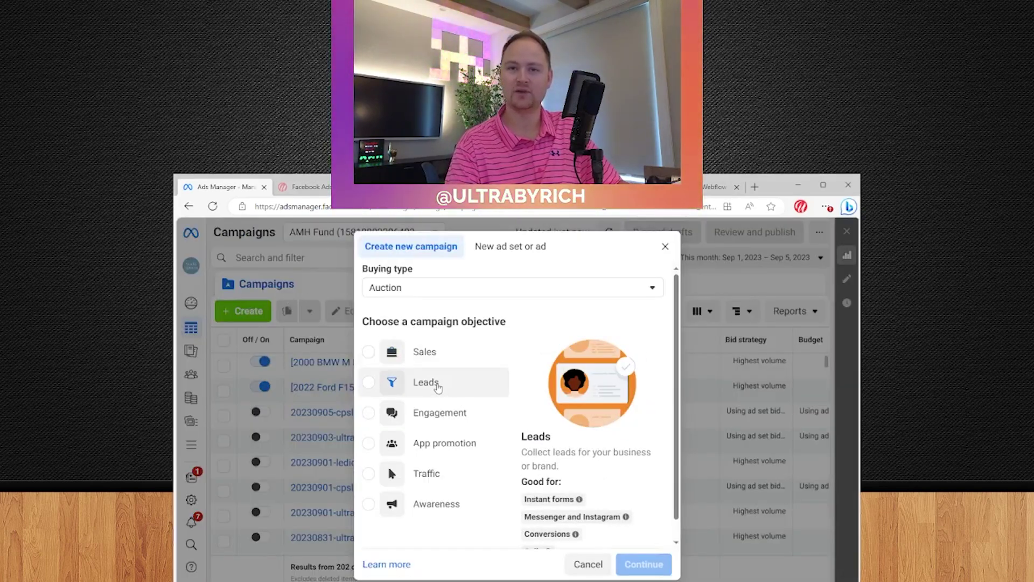
left_click(437, 384)
scroll(457, 402, "down", 1)
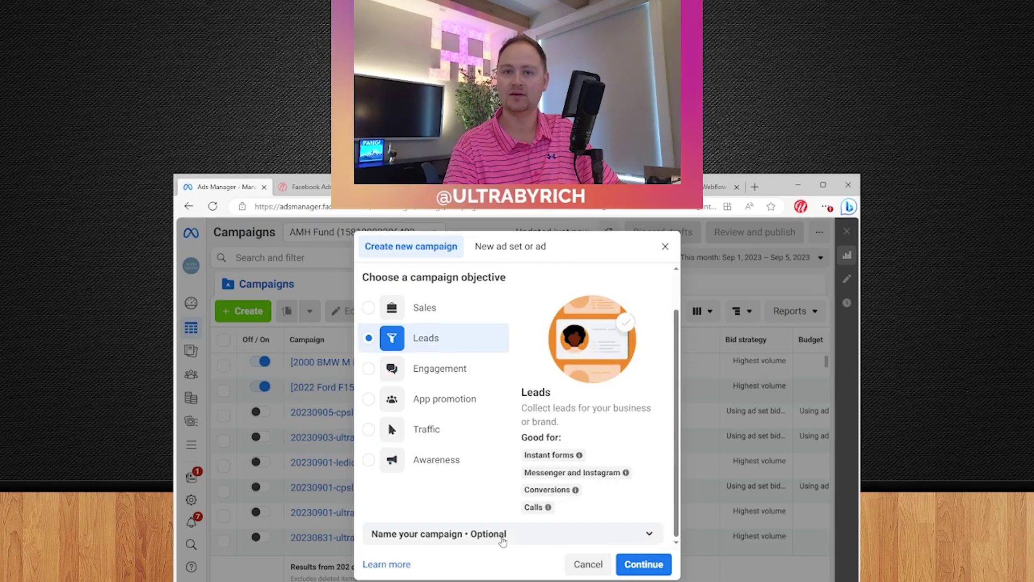
scroll(505, 533, "down", 3)
Name the campaign and ad set 20230906-ultrabyrich-leads-form and the ad 20230906-ultrabyrich-video
left_click(457, 418)
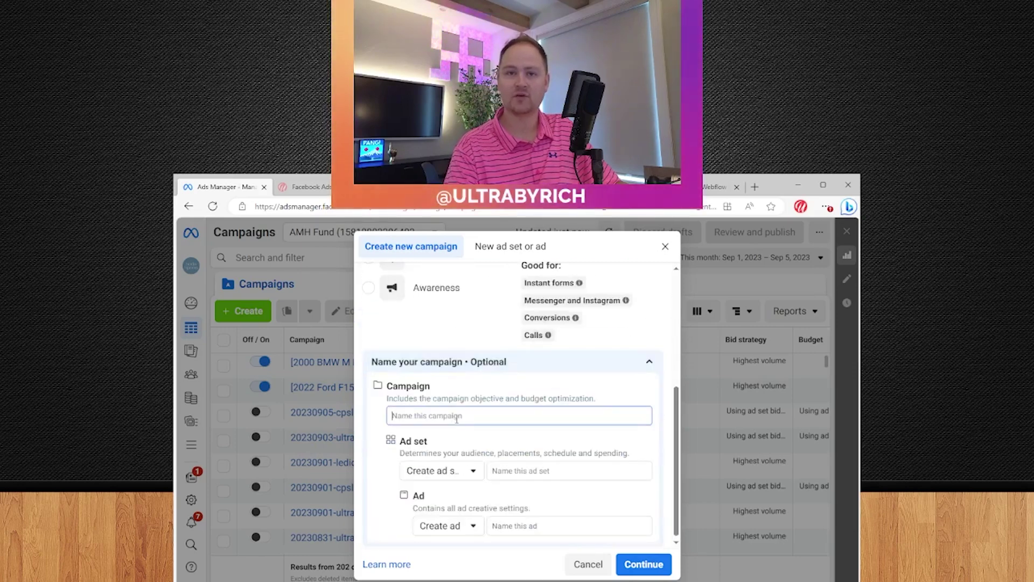
type("202309")
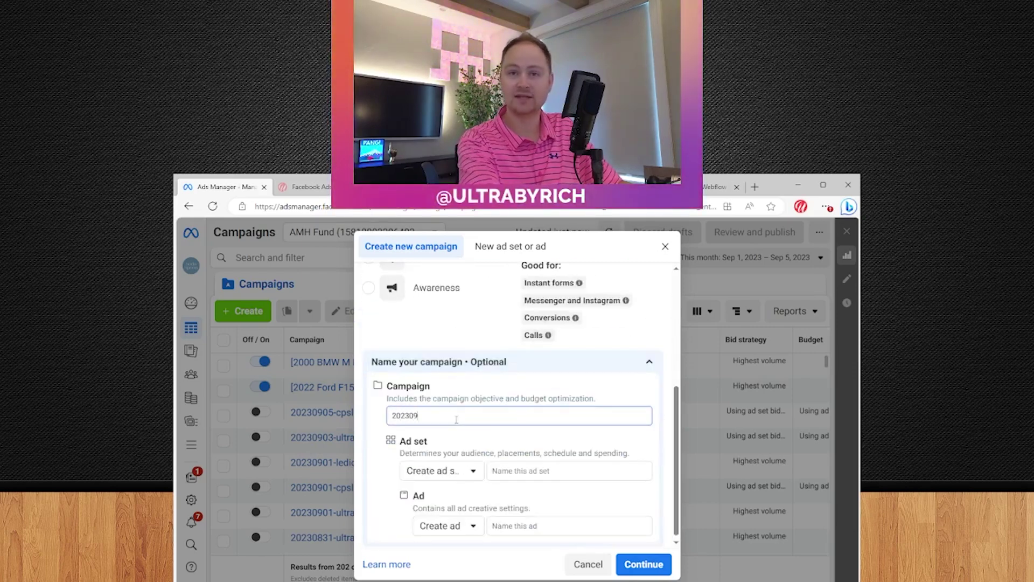
type("06-")
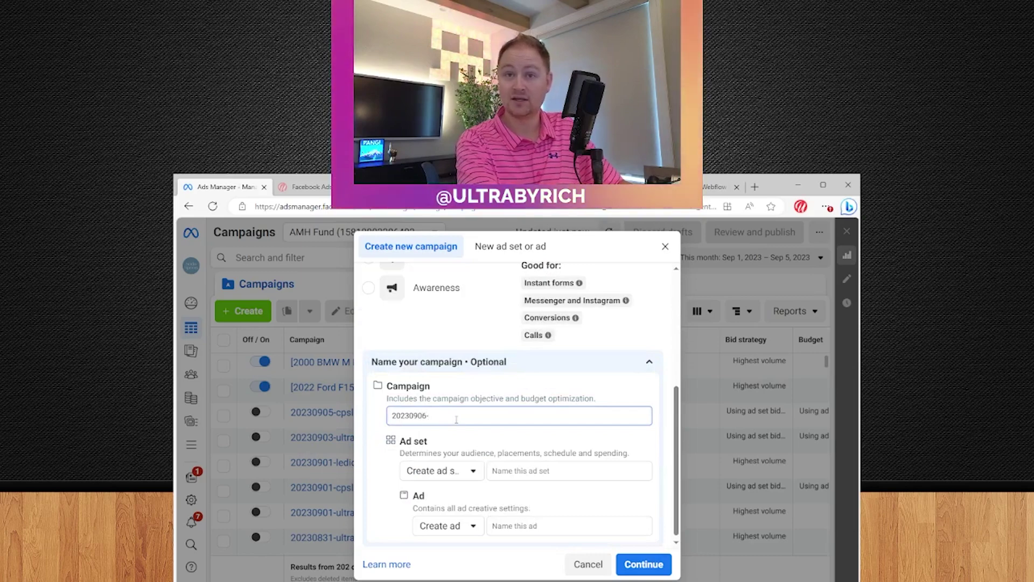
type("ultrabyrich-")
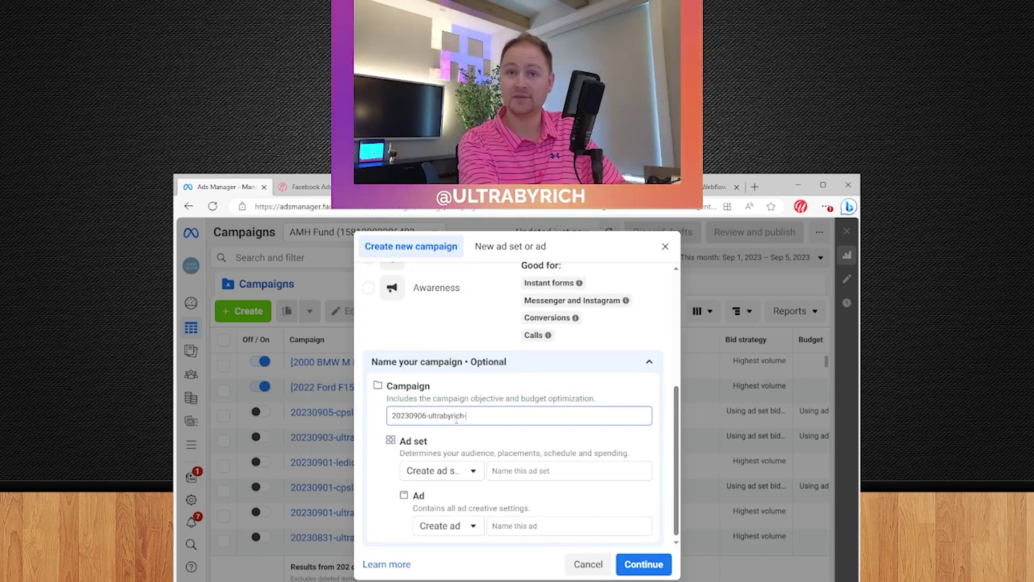
type("leads-form")
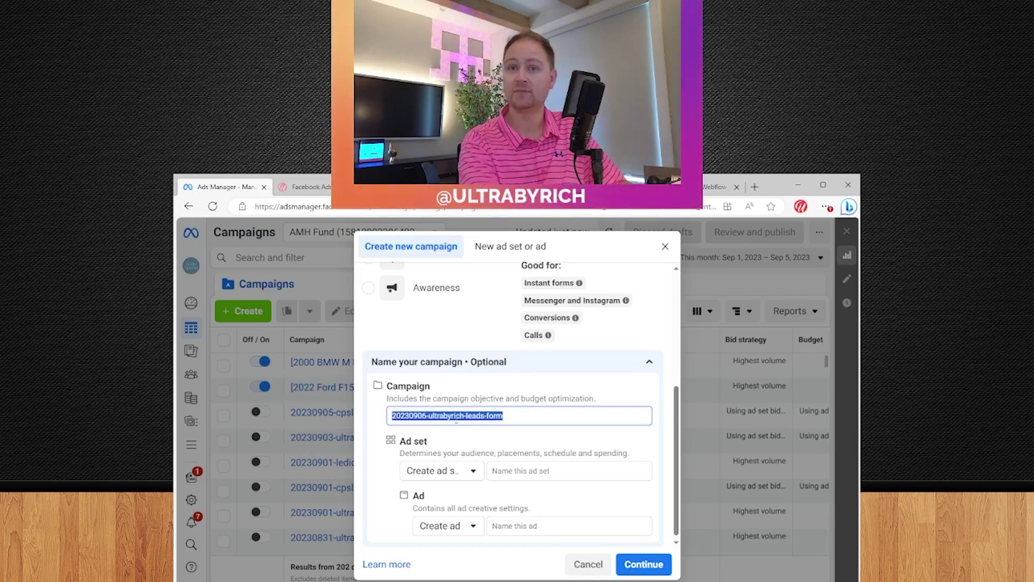
left_click(544, 470)
type("20230906-ultrabyrich-leads-form")
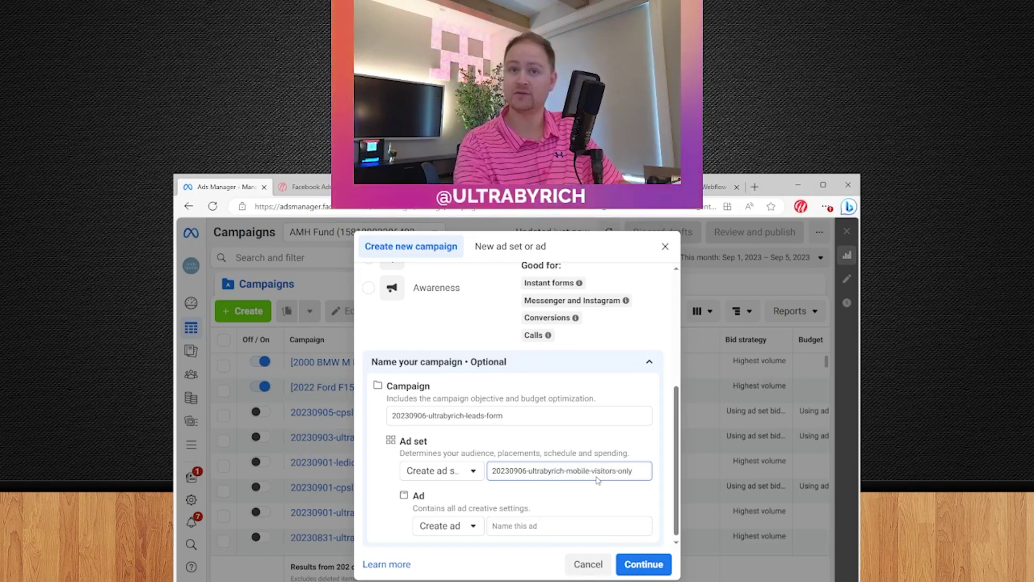
left_click(539, 526)
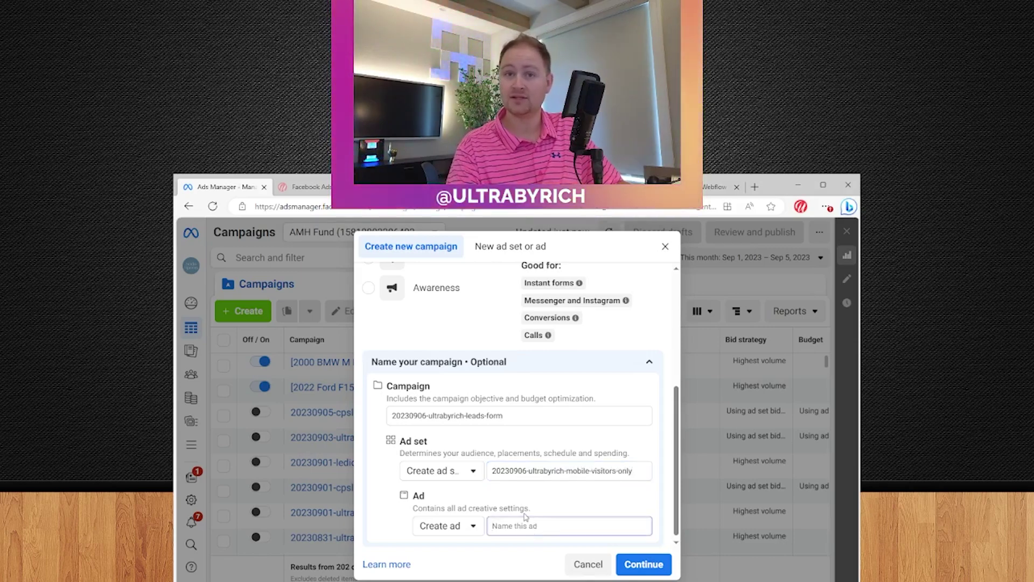
left_click_drag(566, 527, 604, 526)
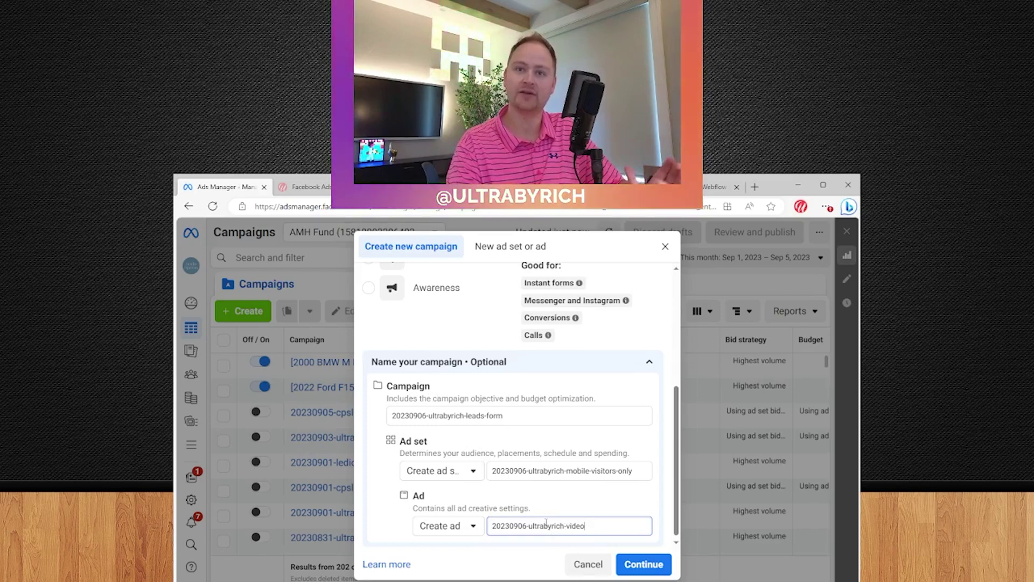
left_click(648, 566)
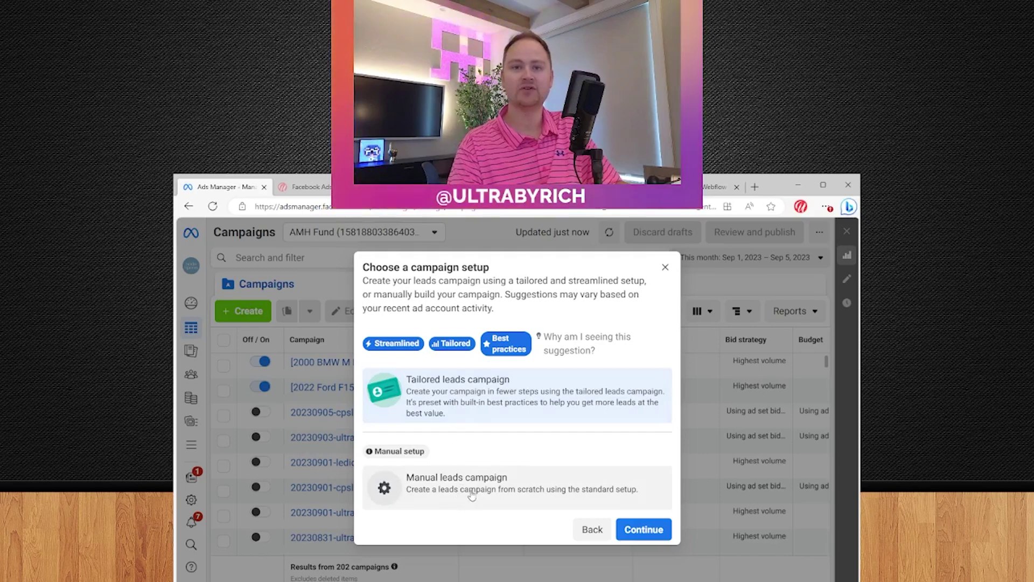
Choose the Manual leads campaign setup and continue to the campaign draft
left_click(472, 494)
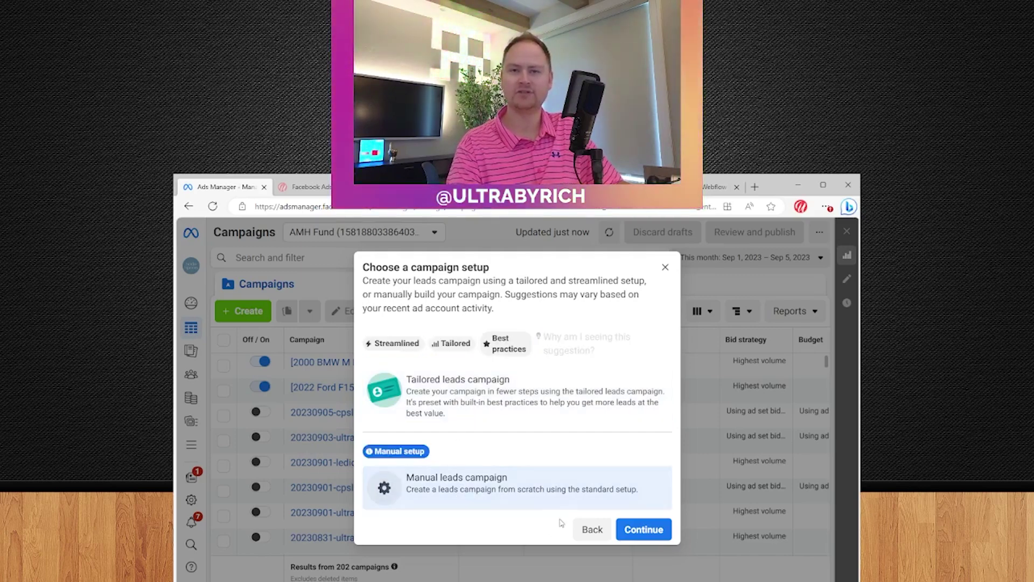
left_click(641, 531)
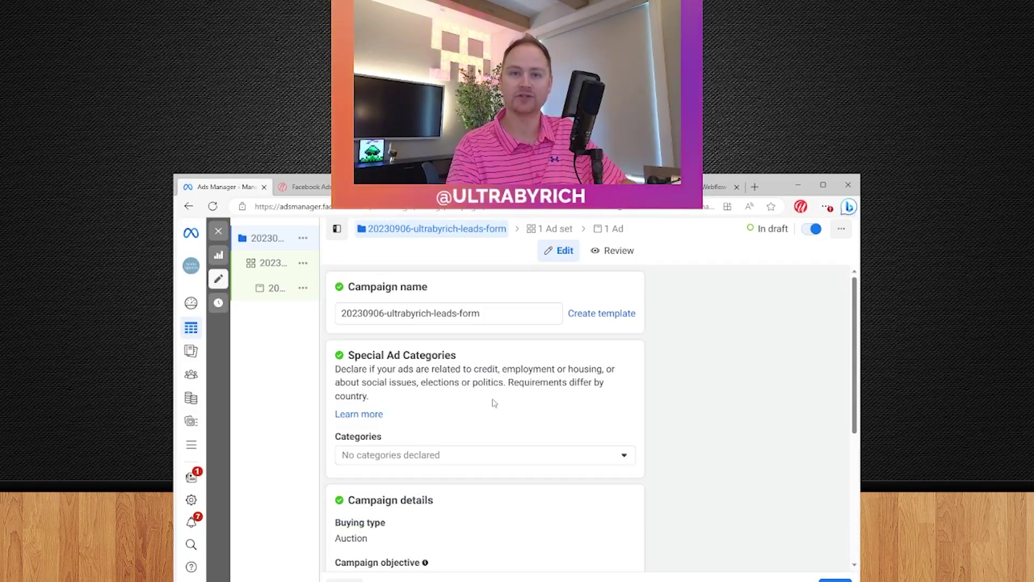
Leave the campaign's special ad categories undeclared
scroll(496, 375, "down", 2)
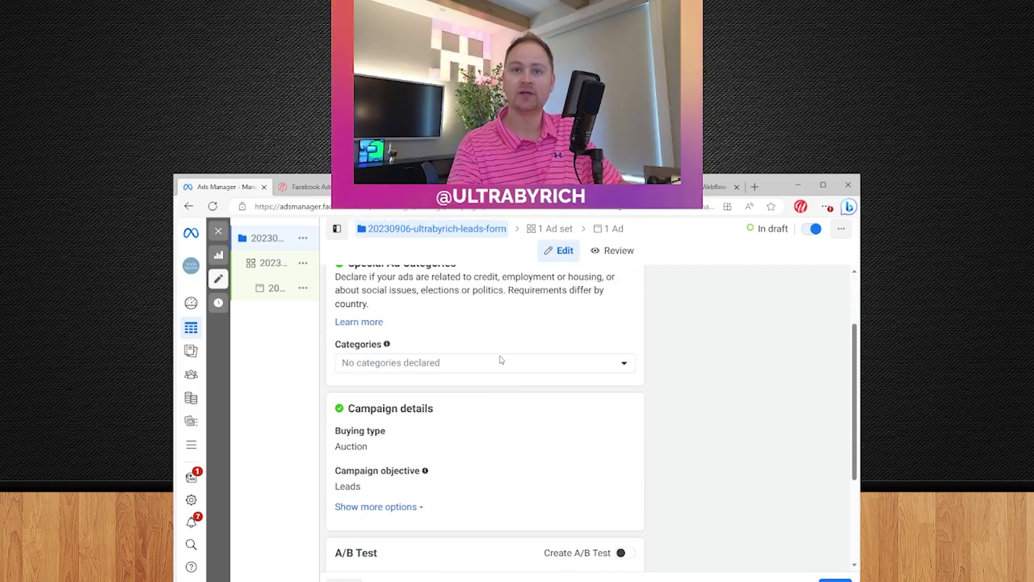
left_click(472, 364)
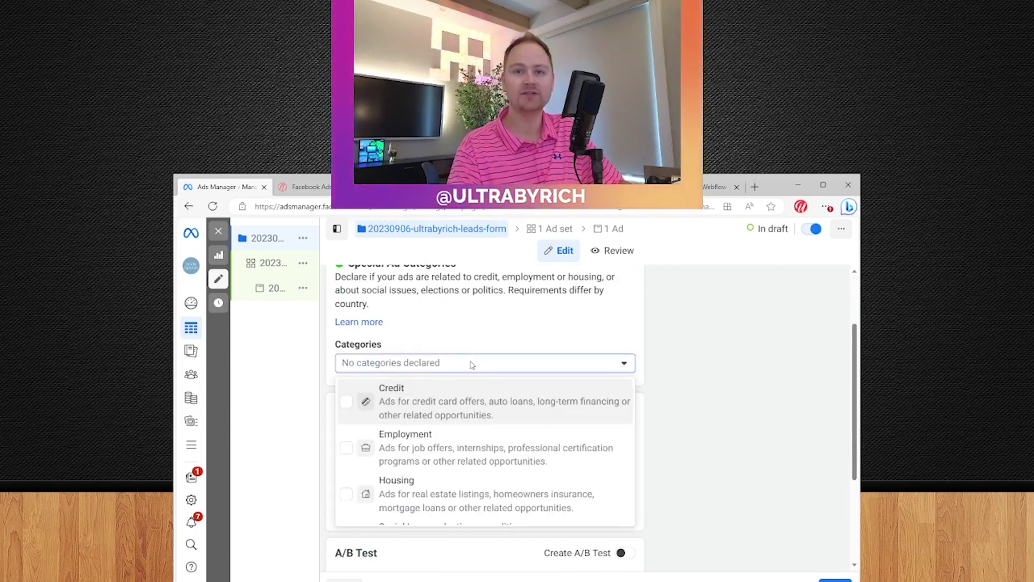
scroll(512, 442, "down", 1)
scroll(516, 432, "up", 1)
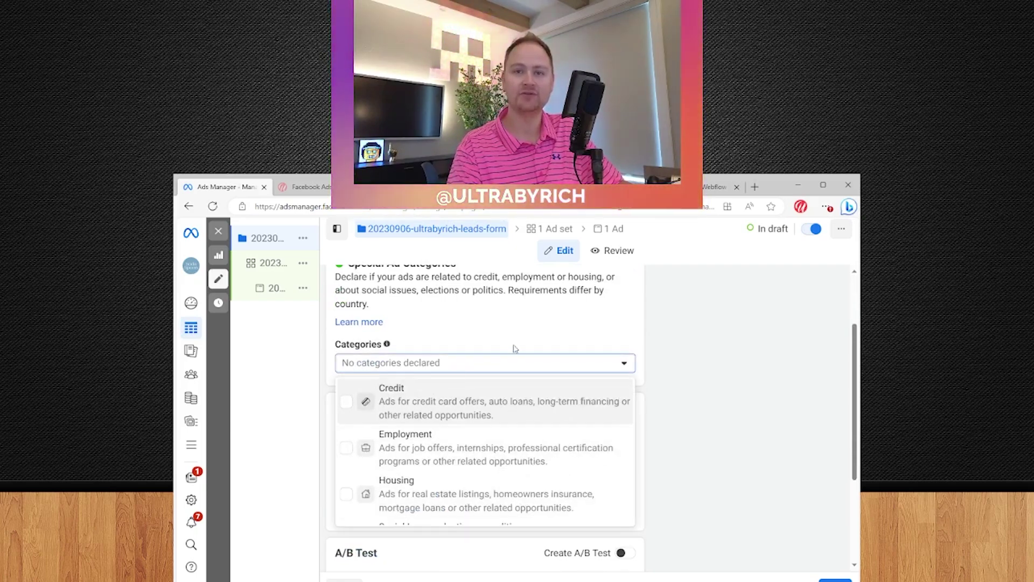
left_click(510, 347)
scroll(528, 377, "up", 2)
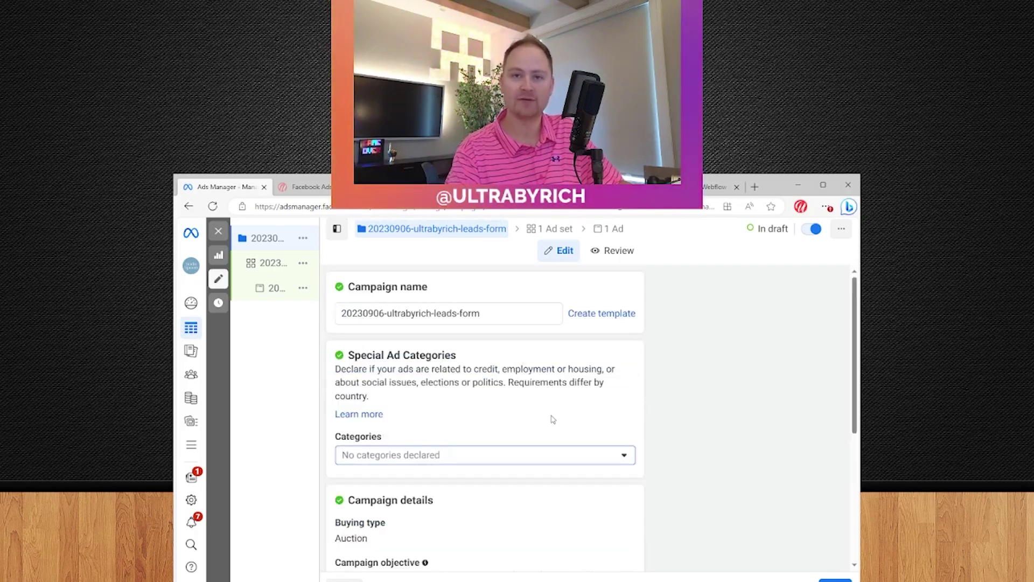
Review the extra campaign options, keeping no spending limit and A/B test and Advantage budget off
scroll(552, 422, "down", 2)
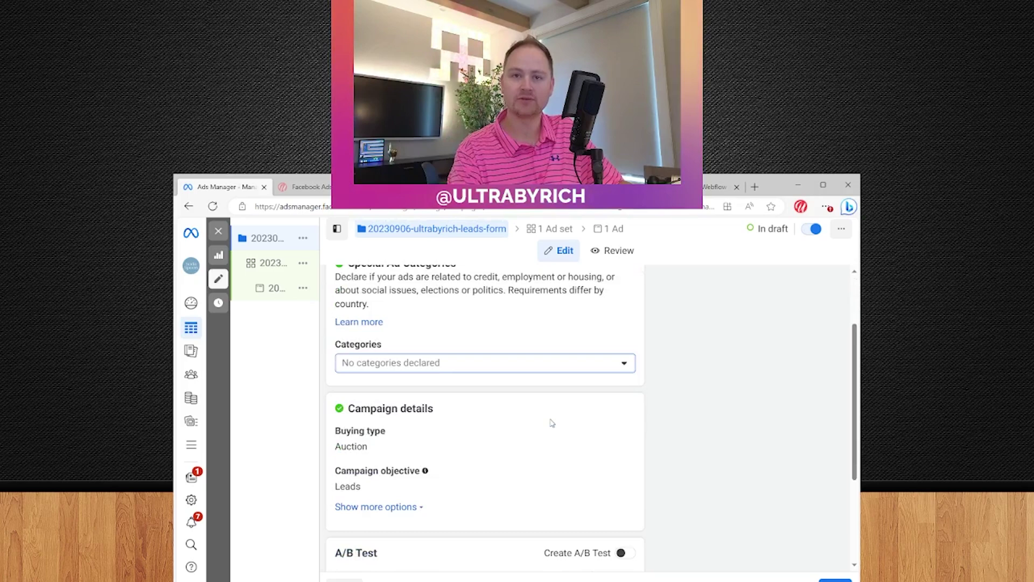
scroll(552, 423, "down", 1)
scroll(550, 422, "down", 1)
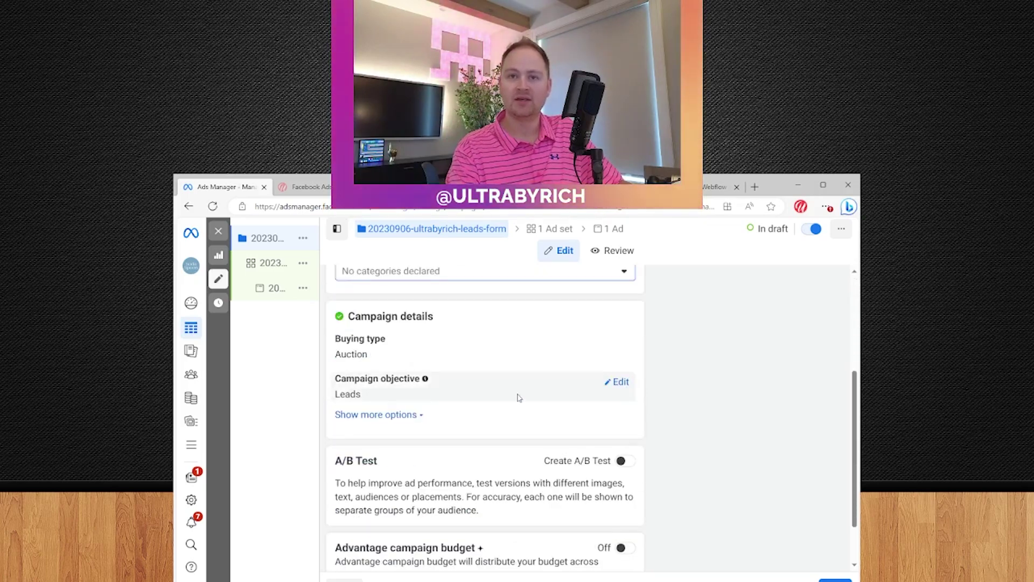
left_click(359, 422)
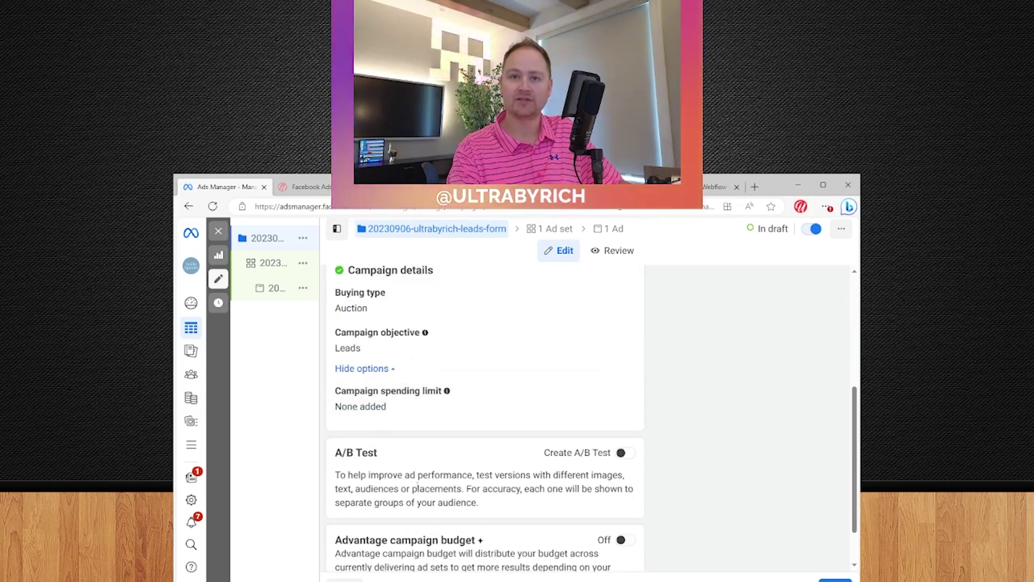
scroll(502, 441, "down", 2)
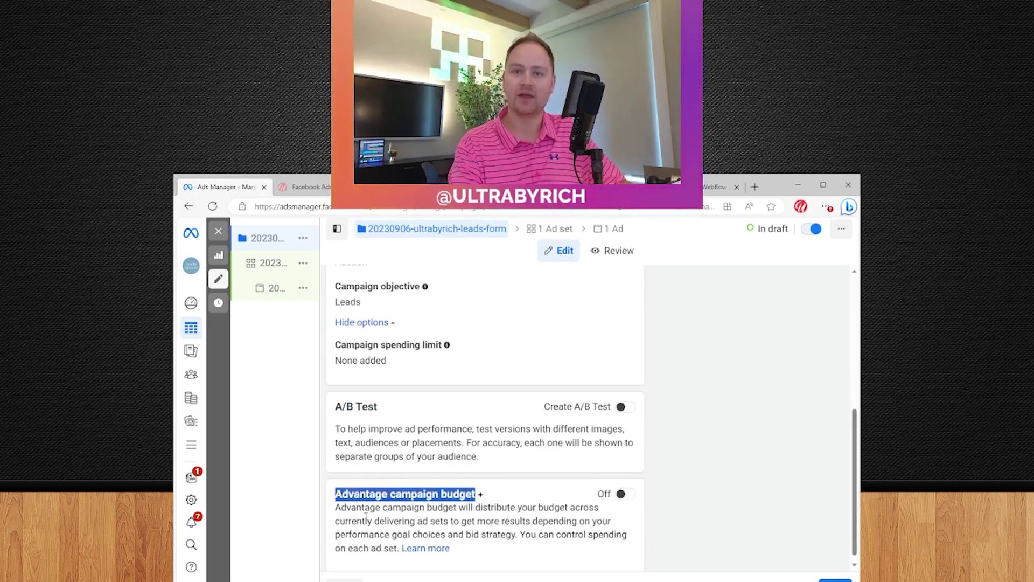
left_click(365, 516)
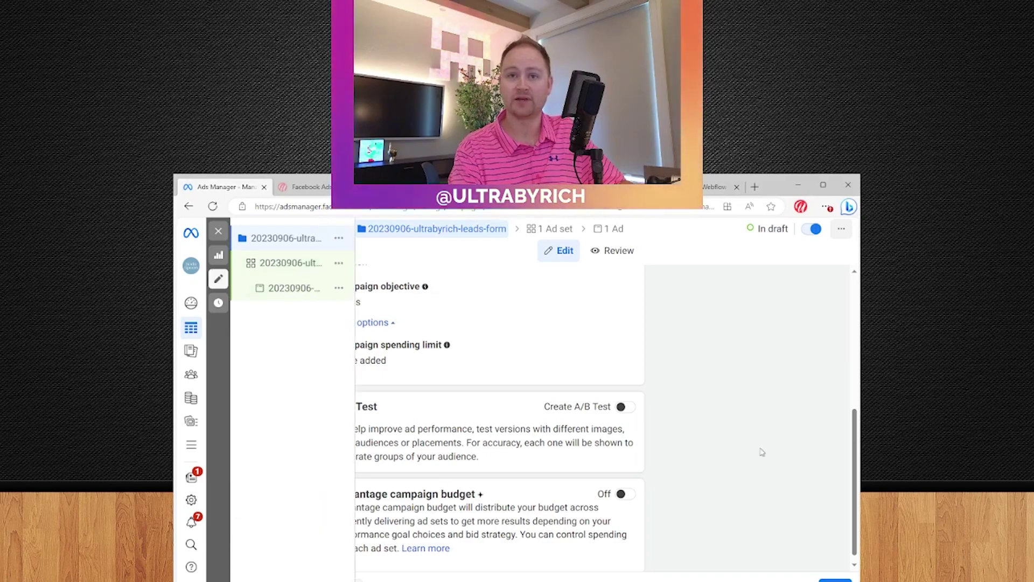
Open the ad set and connect it to the 'ult…' Facebook Page that can run lead ads
left_click(835, 579)
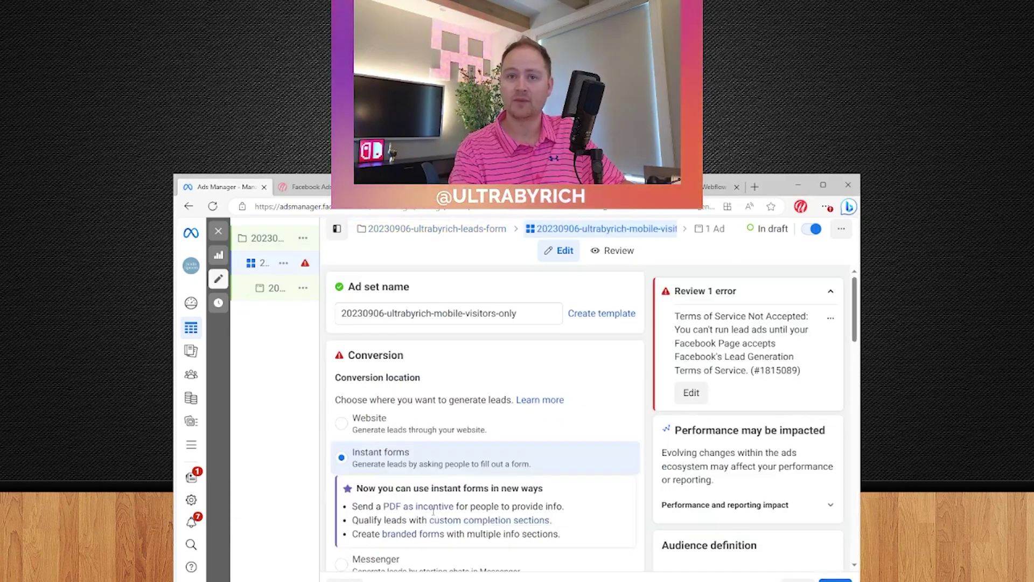
scroll(545, 398, "down", 2)
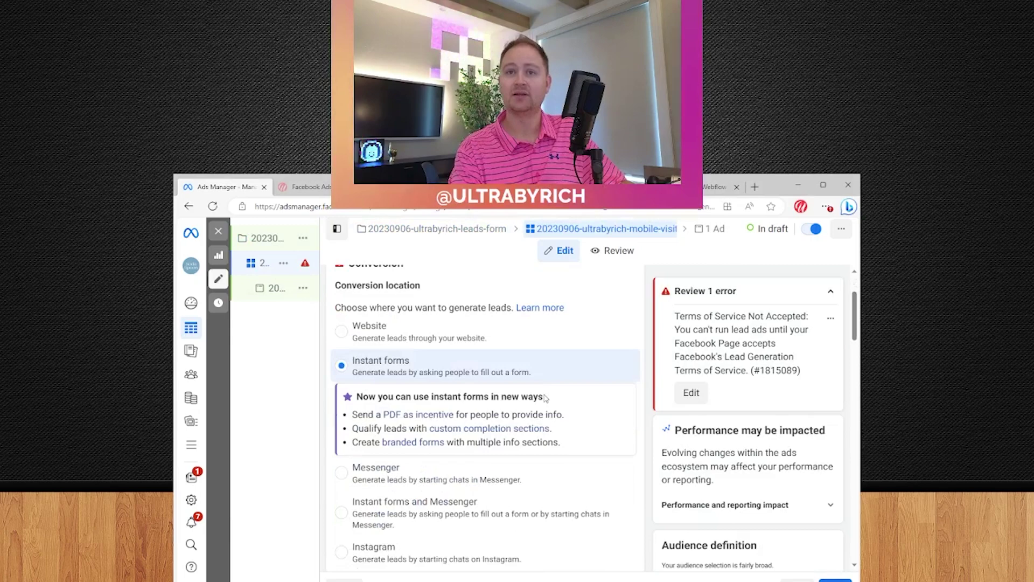
scroll(525, 320, "up", 2)
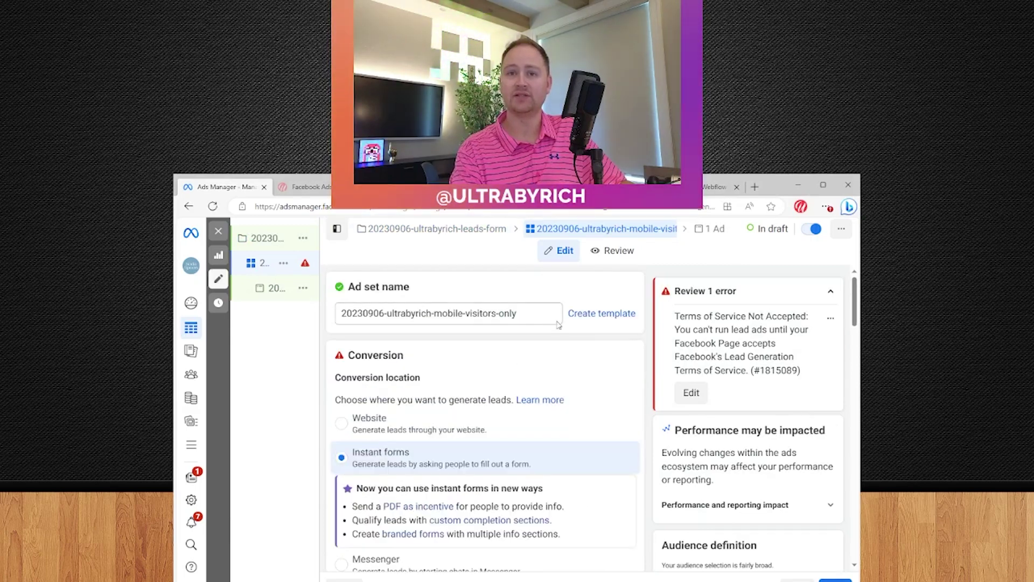
left_click(755, 297)
left_click_drag(432, 313, 516, 313)
scroll(492, 377, "down", 6)
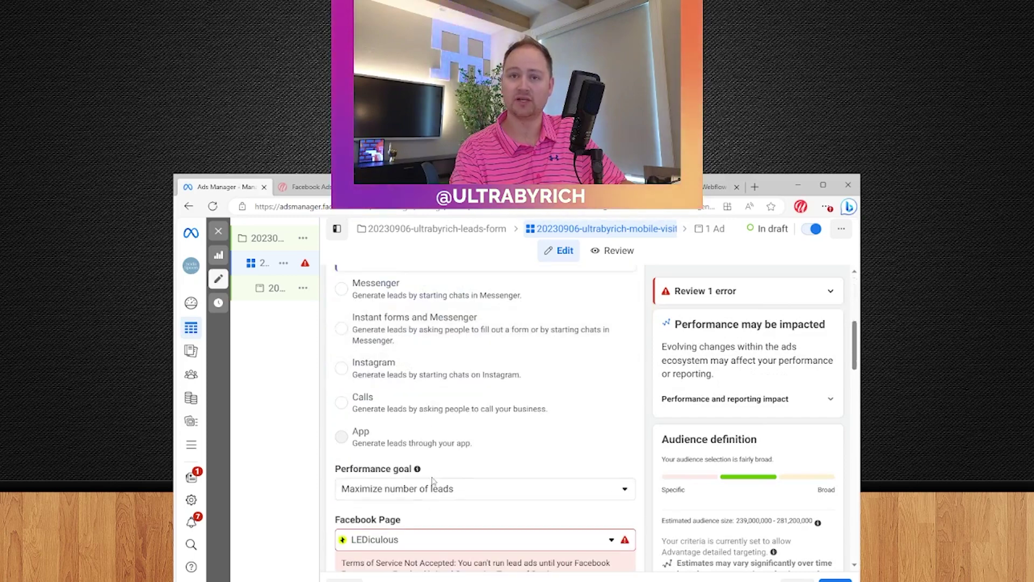
left_click(413, 540)
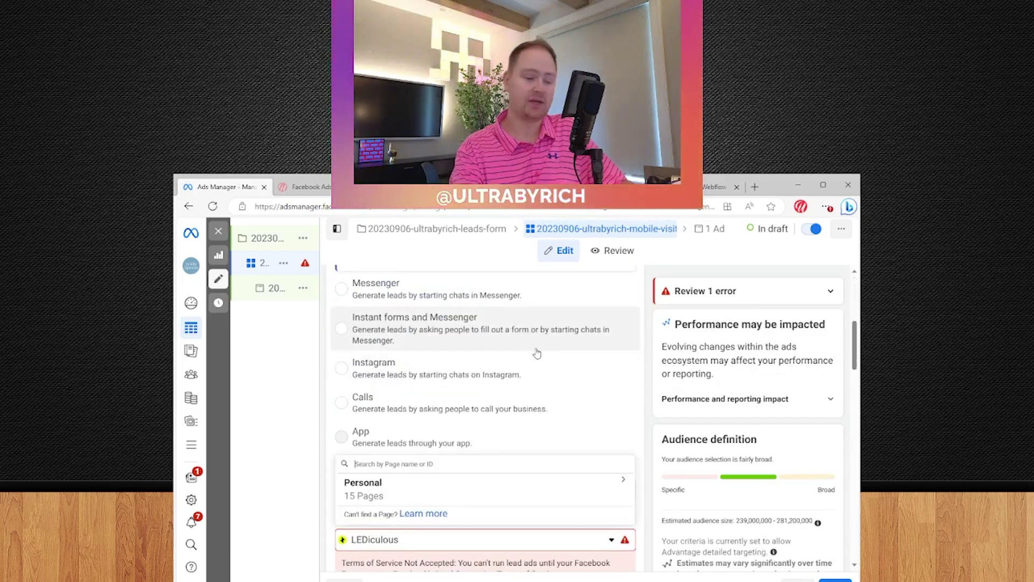
type("ultra")
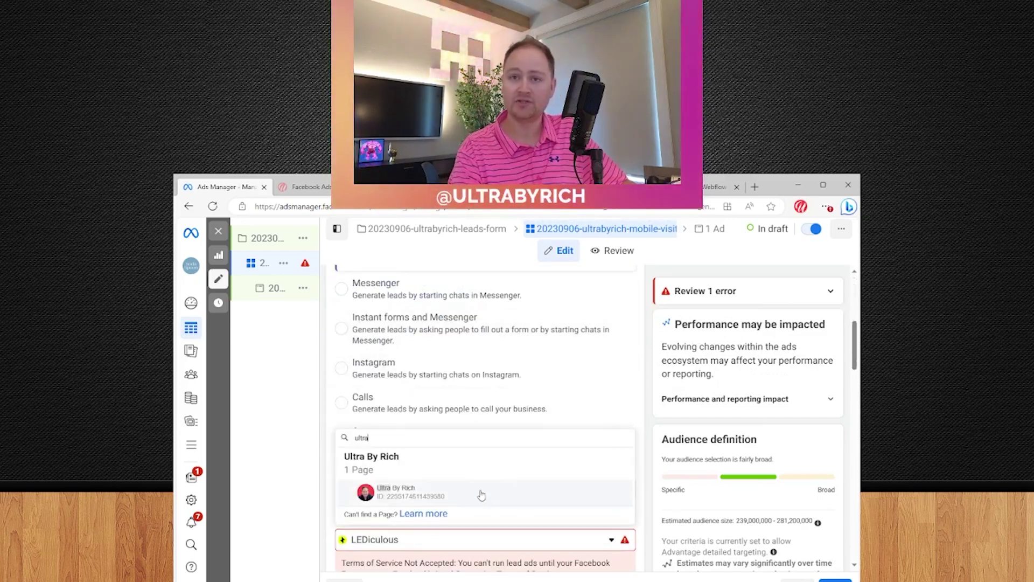
left_click(480, 492)
Set a $100 daily budget starting Sep 6, 2023 at 12:00 AM
scroll(506, 431, "down", 2)
scroll(442, 407, "down", 3)
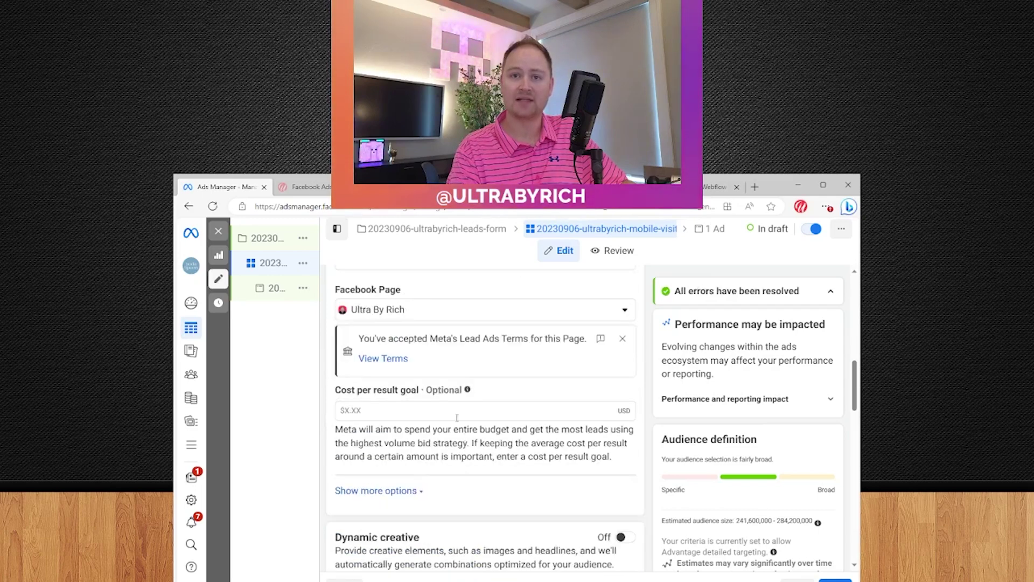
scroll(458, 479, "down", 5)
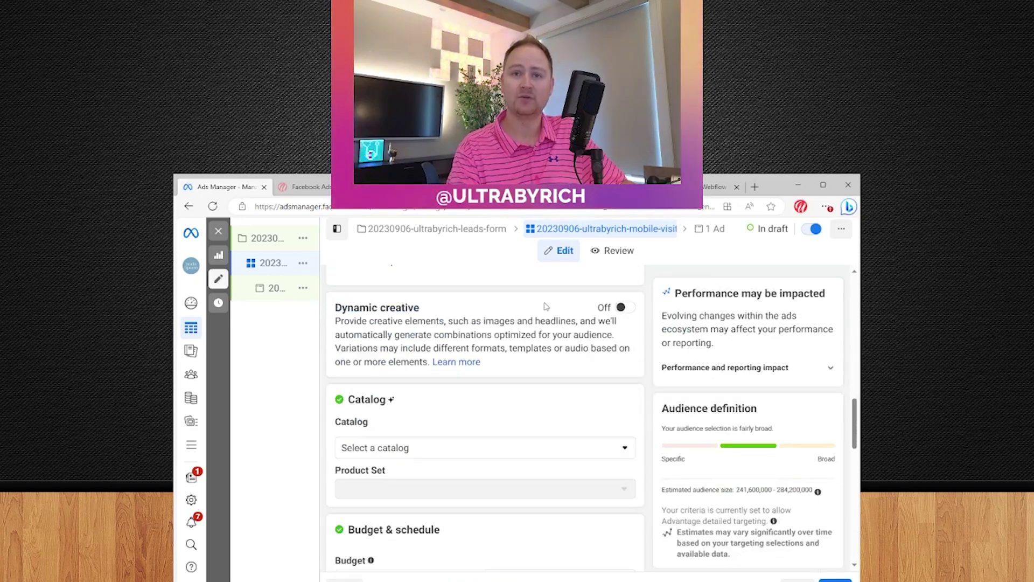
scroll(455, 419, "down", 7)
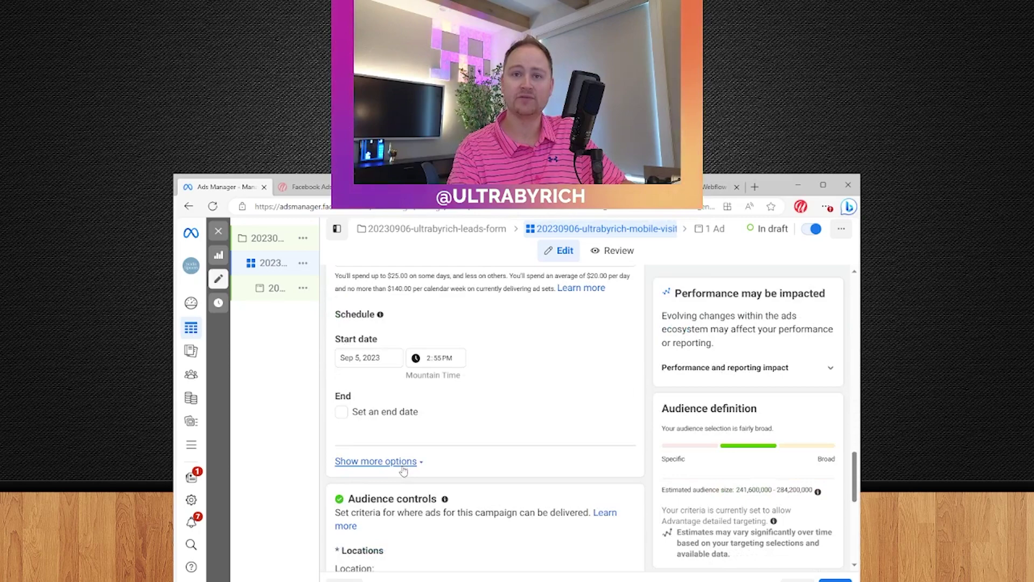
scroll(403, 471, "up", 3)
triple_click(527, 393)
type("10")
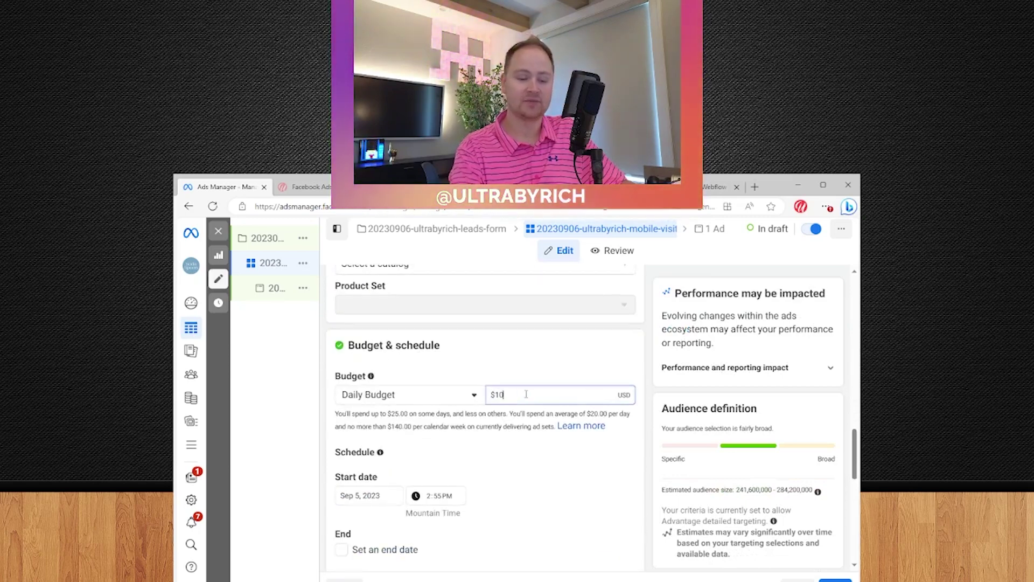
type("0")
left_click(395, 491)
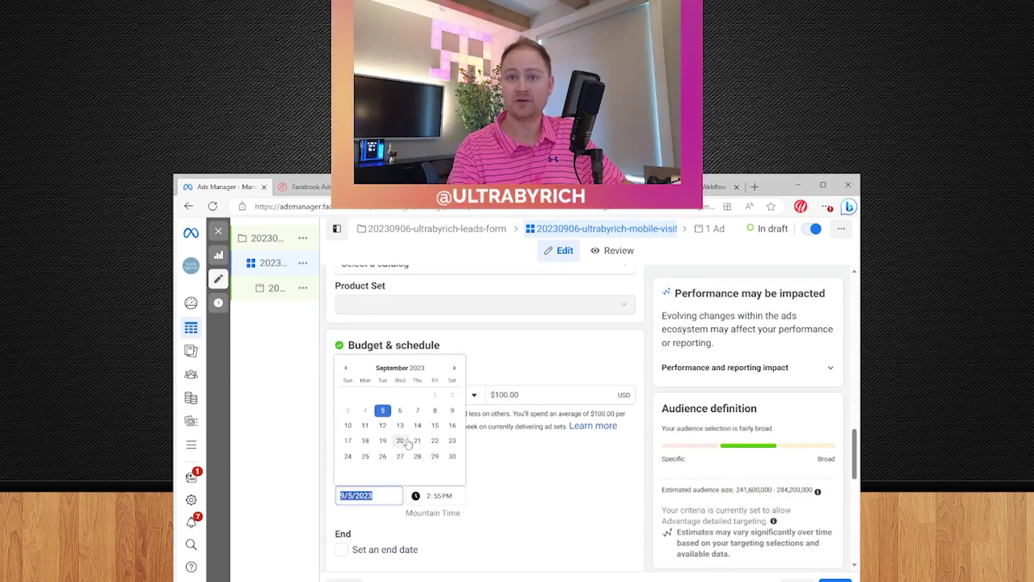
left_click(399, 411)
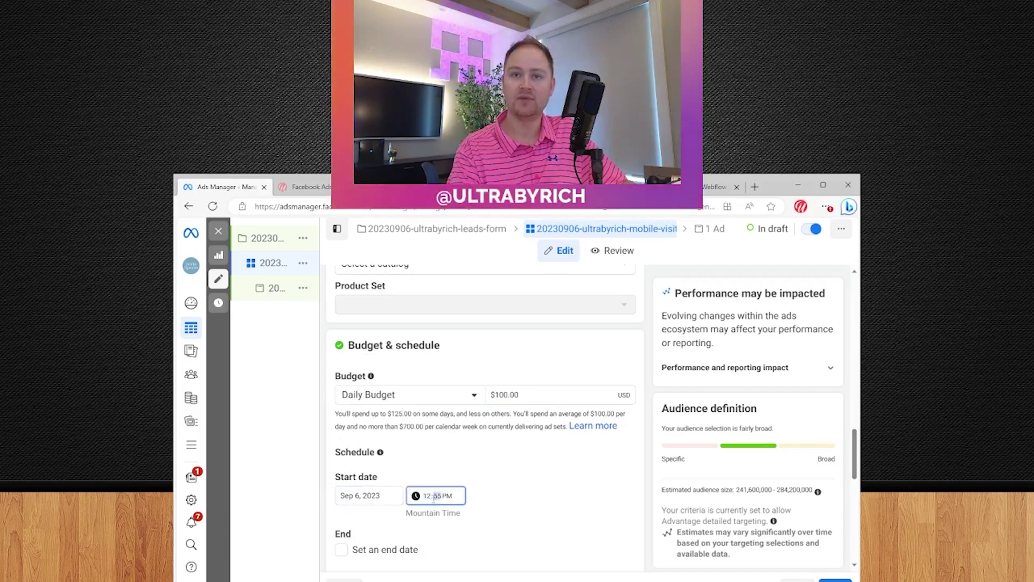
type("00")
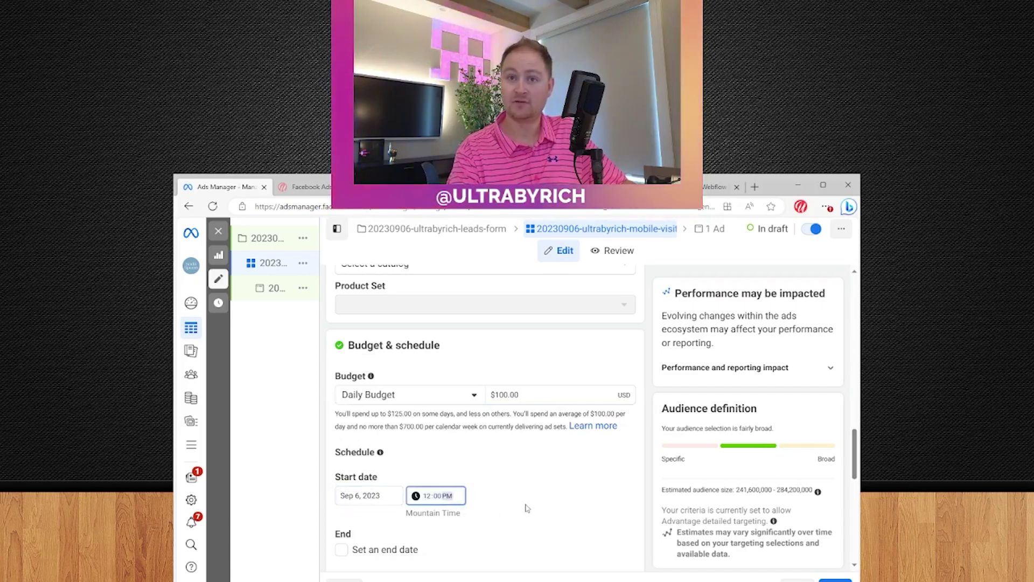
type("a")
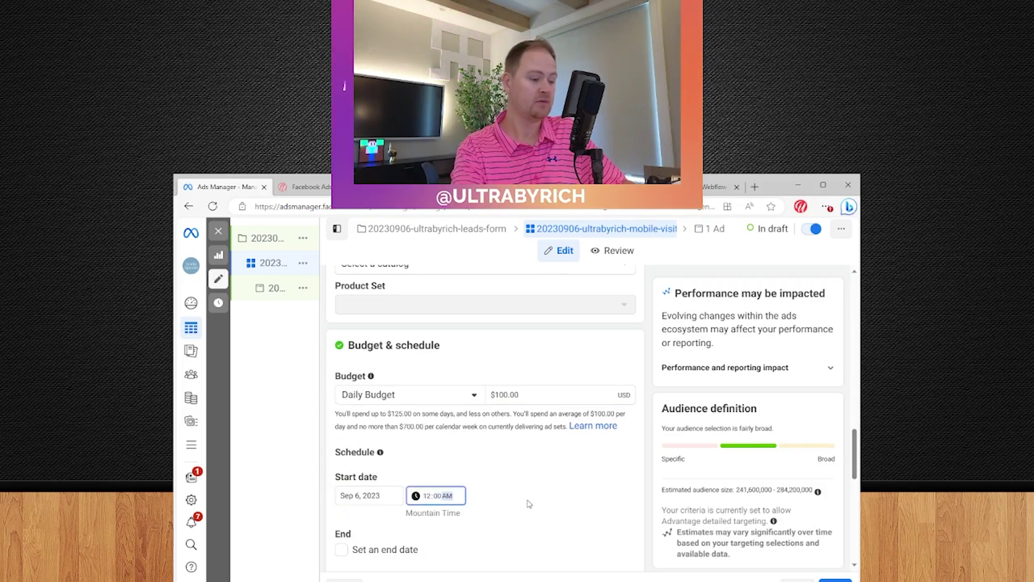
scroll(527, 500, "down", 3)
Switch the ad set back to the original audience options
scroll(510, 468, "down", 3)
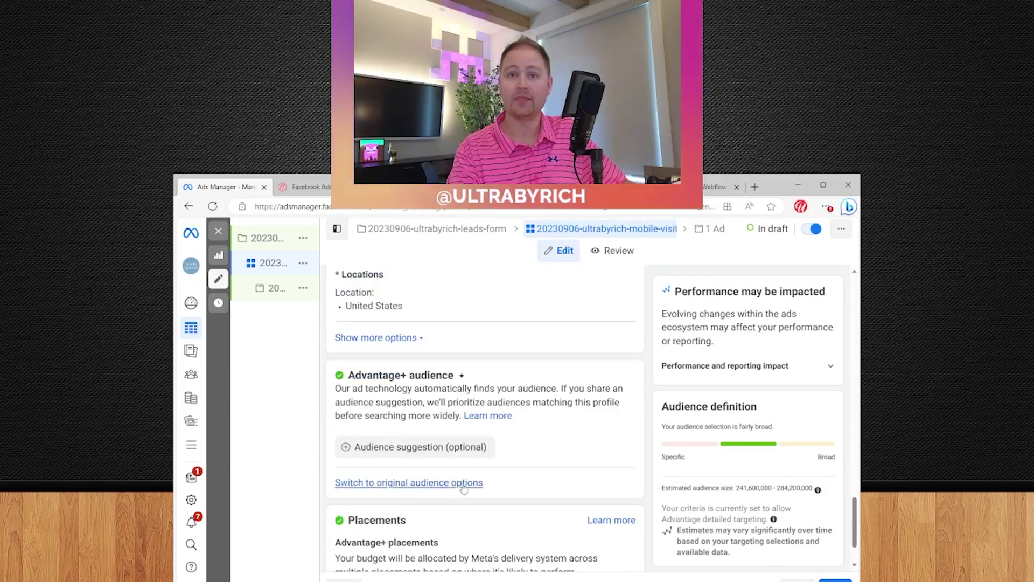
left_click(429, 484)
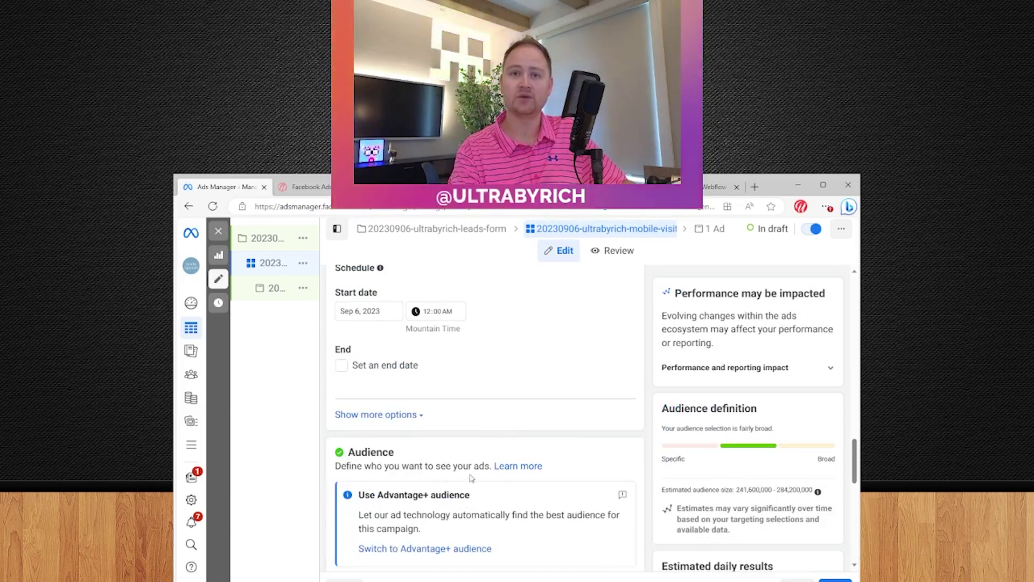
scroll(503, 449, "down", 1)
scroll(504, 458, "down", 4)
scroll(503, 464, "down", 4)
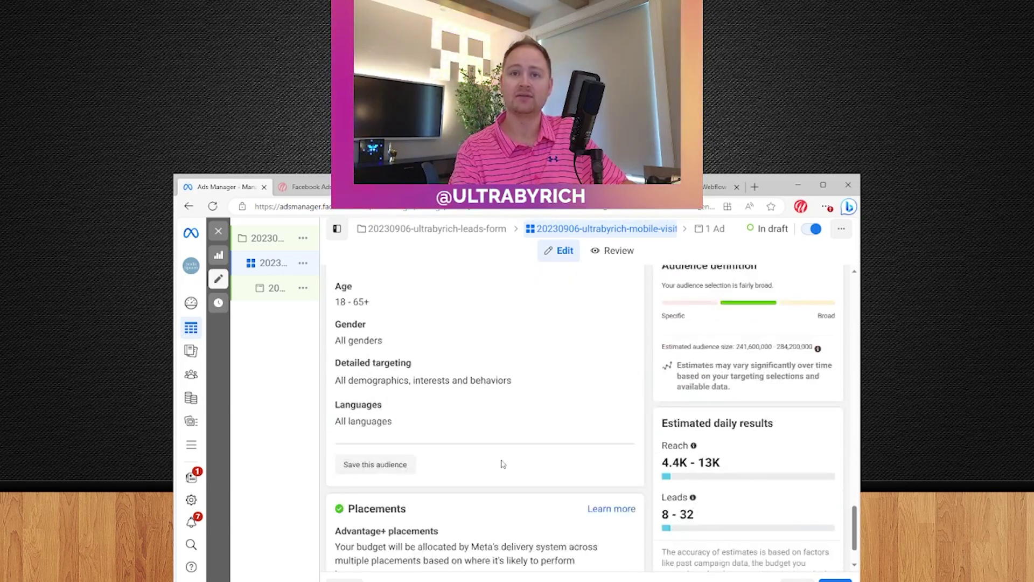
Switch placements to Manual placements and open the Devices setting for editing
left_click(411, 547)
scroll(412, 543, "down", 2)
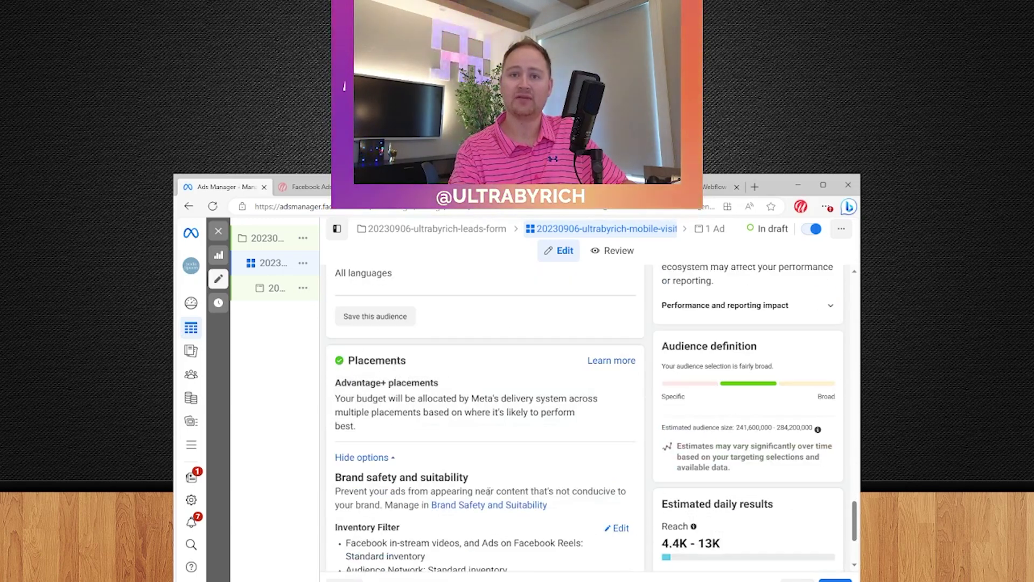
left_click(624, 385)
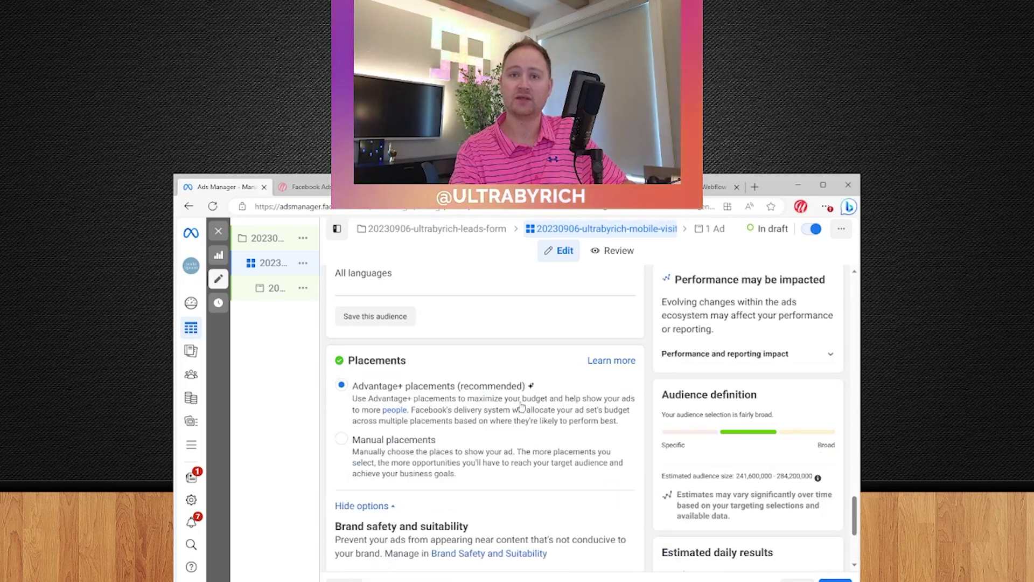
left_click(376, 442)
scroll(491, 504, "up", 7)
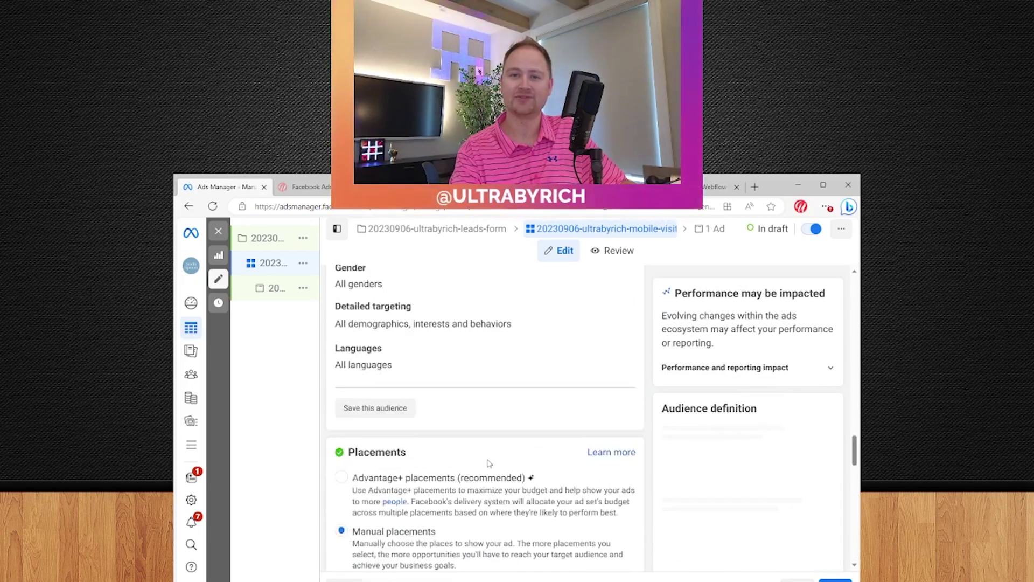
scroll(491, 504, "up", 2)
scroll(485, 474, "down", 10)
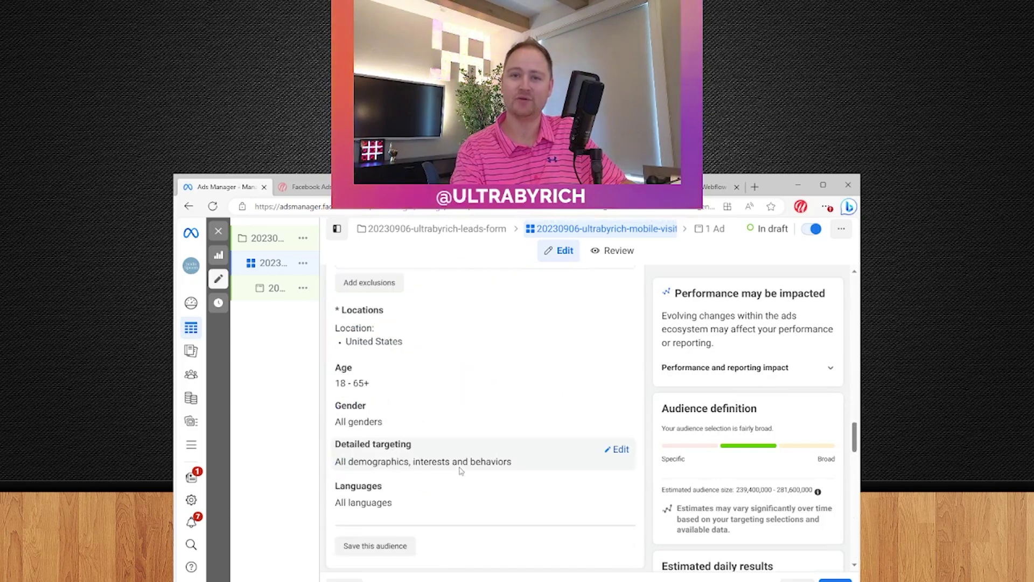
scroll(482, 456, "down", 2)
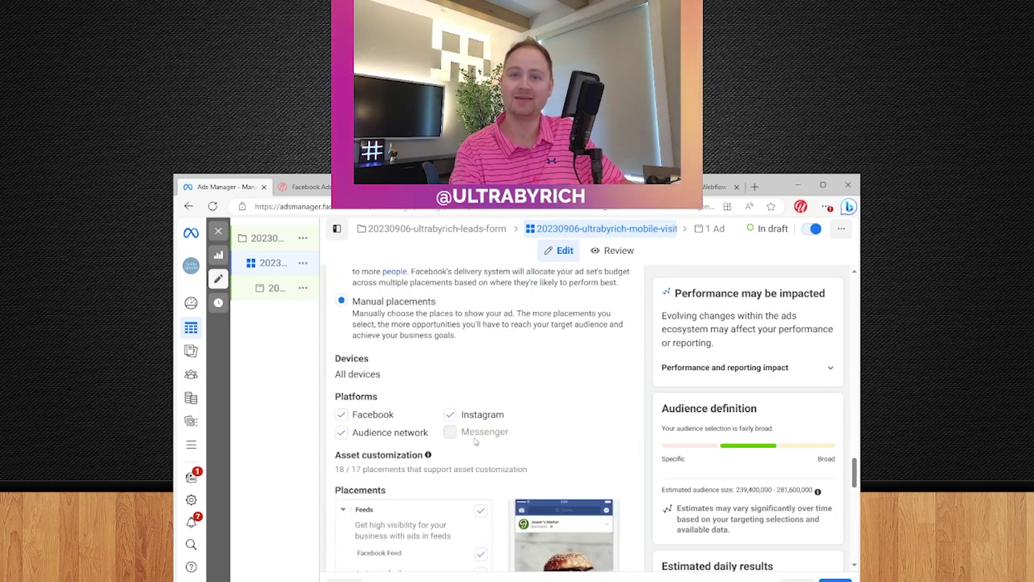
left_click(419, 360)
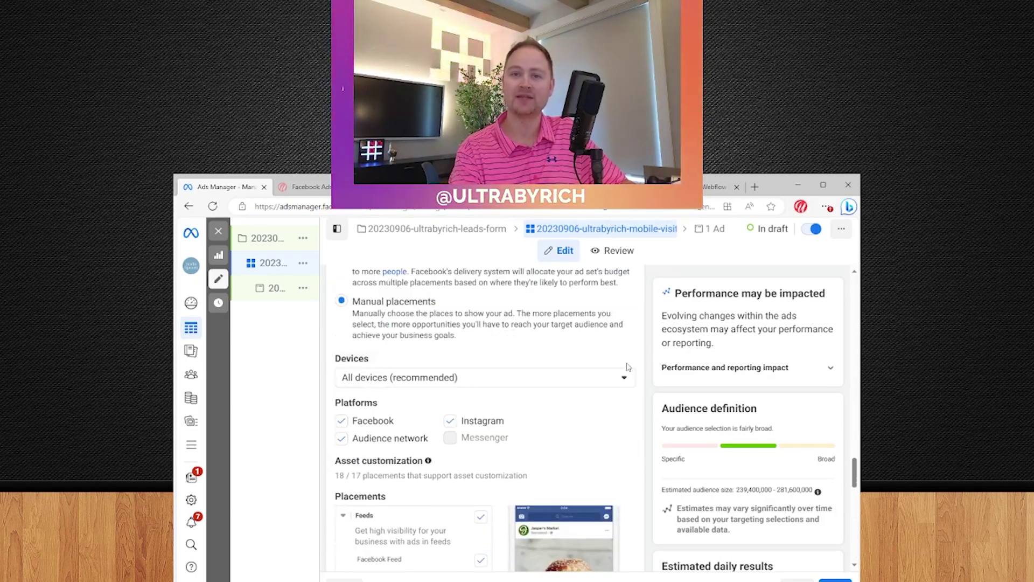
Uncheck Desktop so the placements target Mobile devices only
left_click(512, 375)
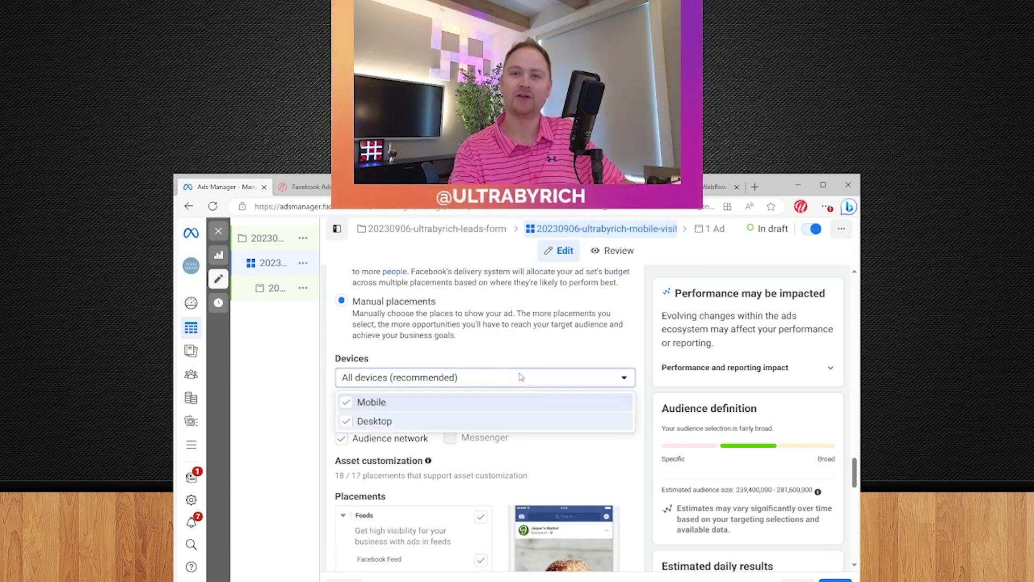
left_click(394, 421)
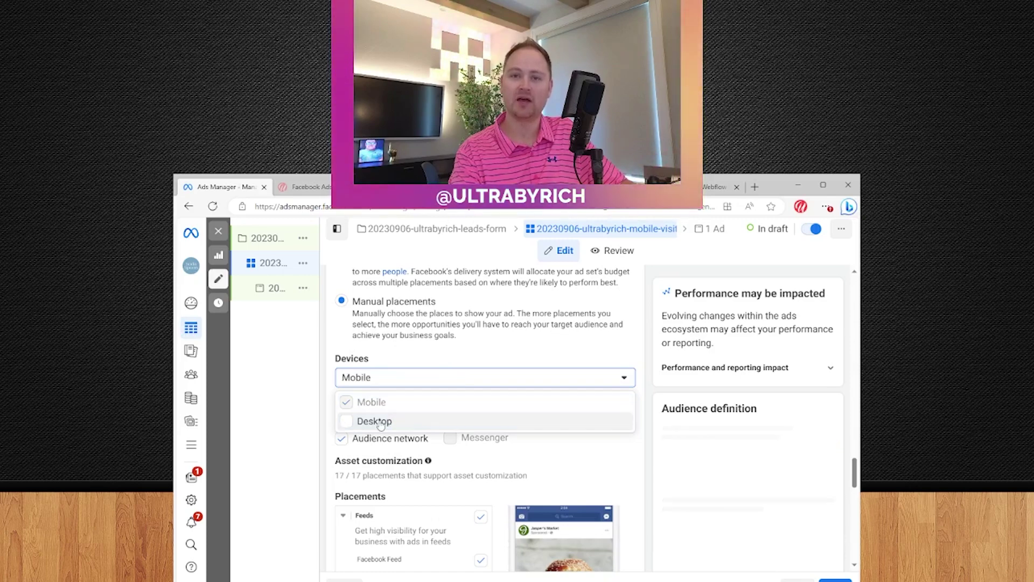
left_click(463, 322)
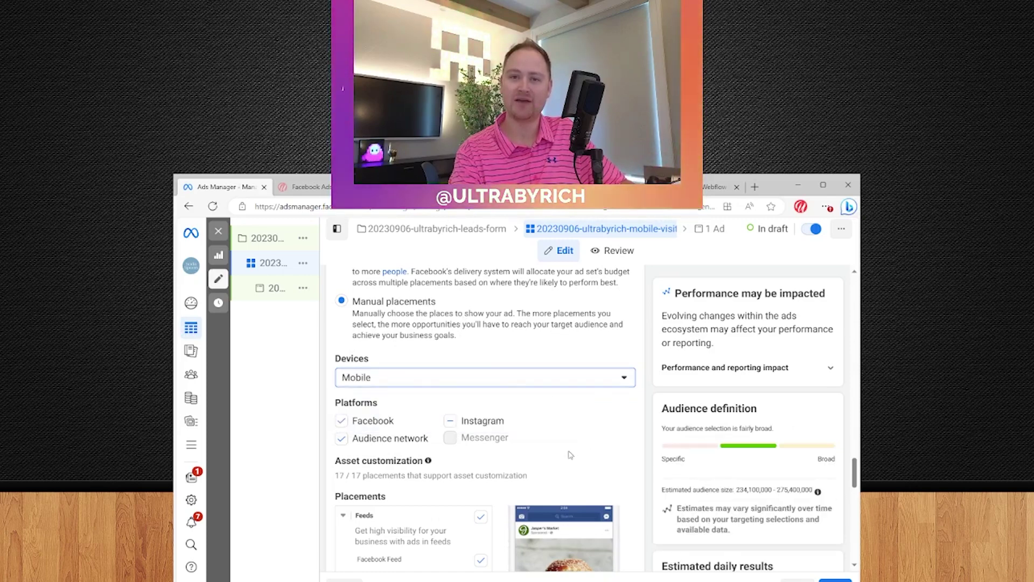
scroll(571, 455, "down", 10)
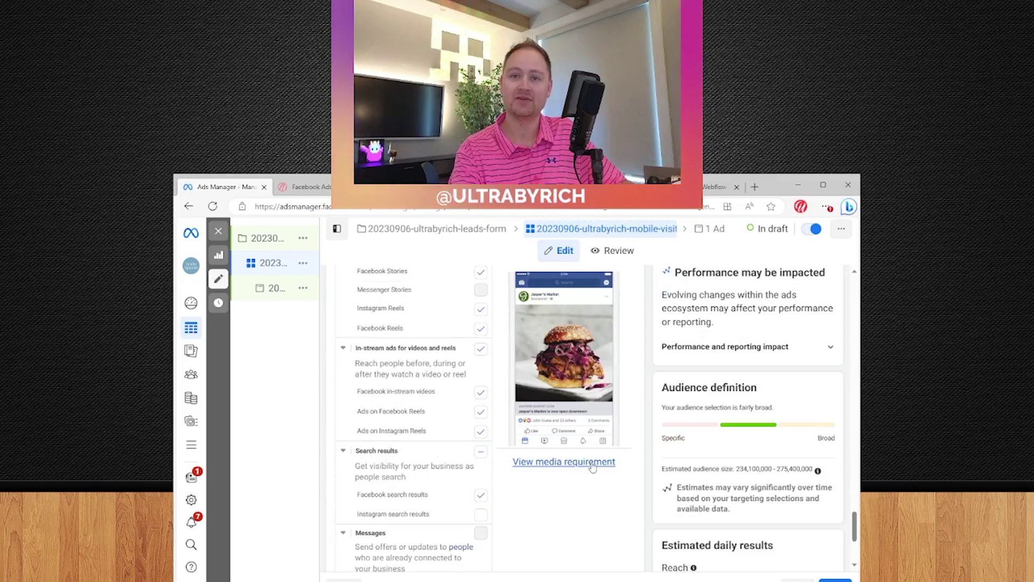
scroll(572, 498, "up", 10)
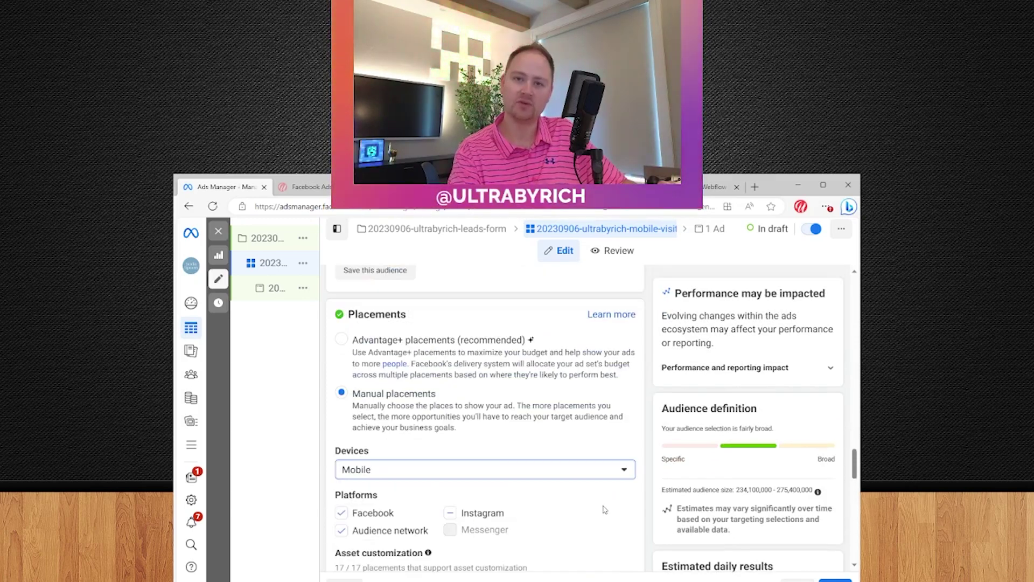
scroll(579, 532, "down", 10)
scroll(572, 498, "down", 10)
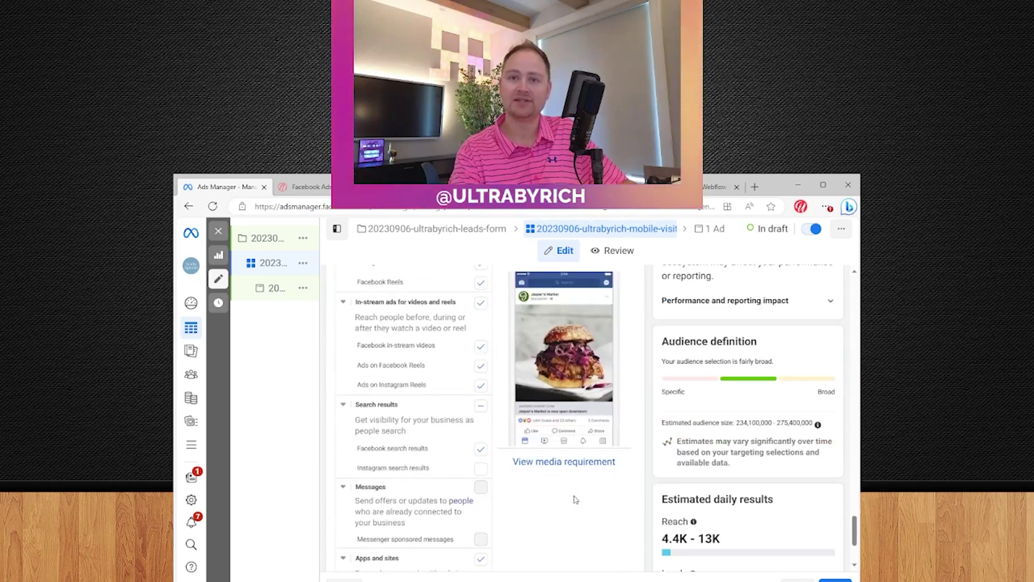
Restrict delivery to mobile users only when connected to Wi-Fi
left_click(387, 540)
scroll(564, 519, "down", 3)
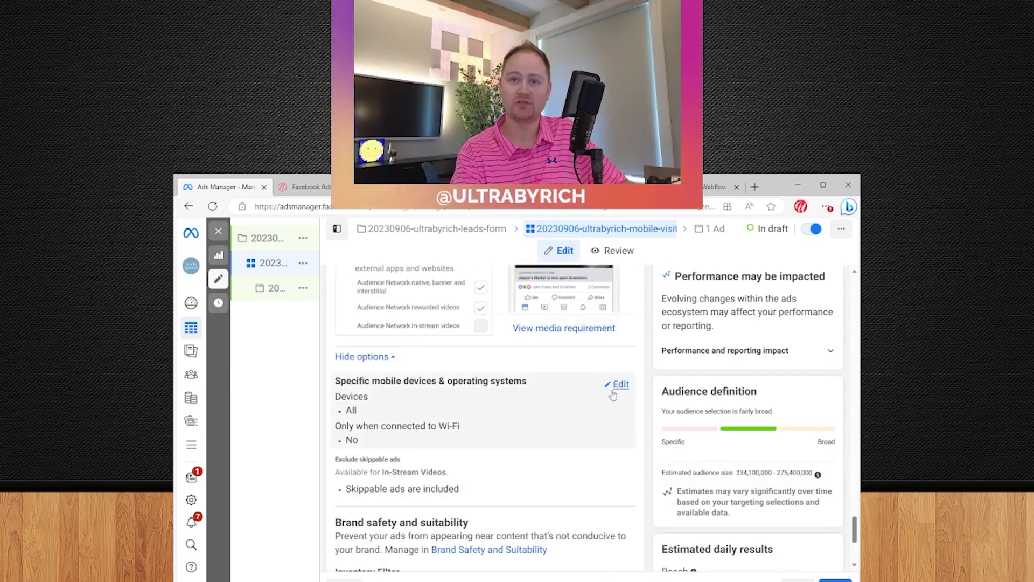
left_click(614, 384)
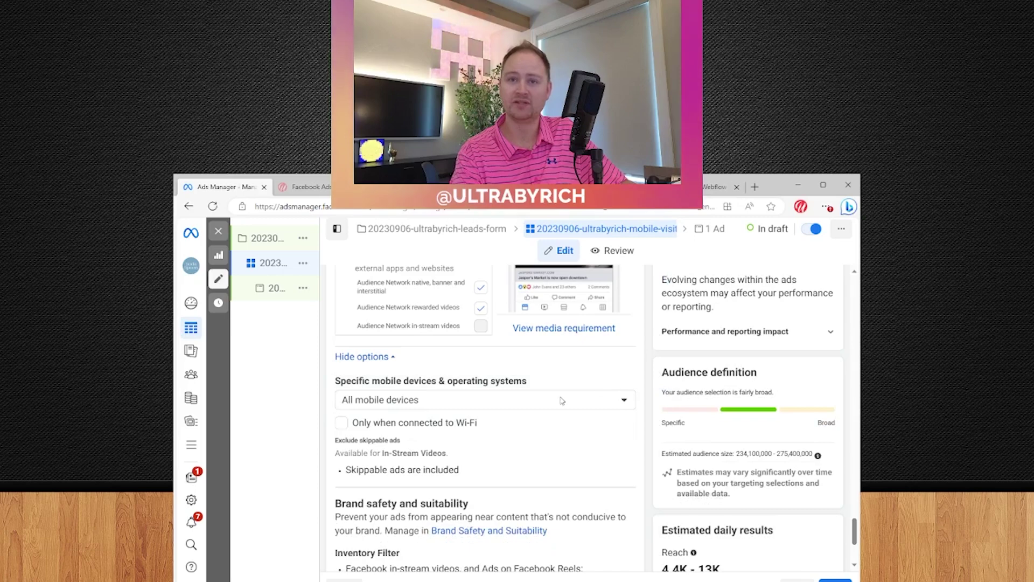
left_click(342, 423)
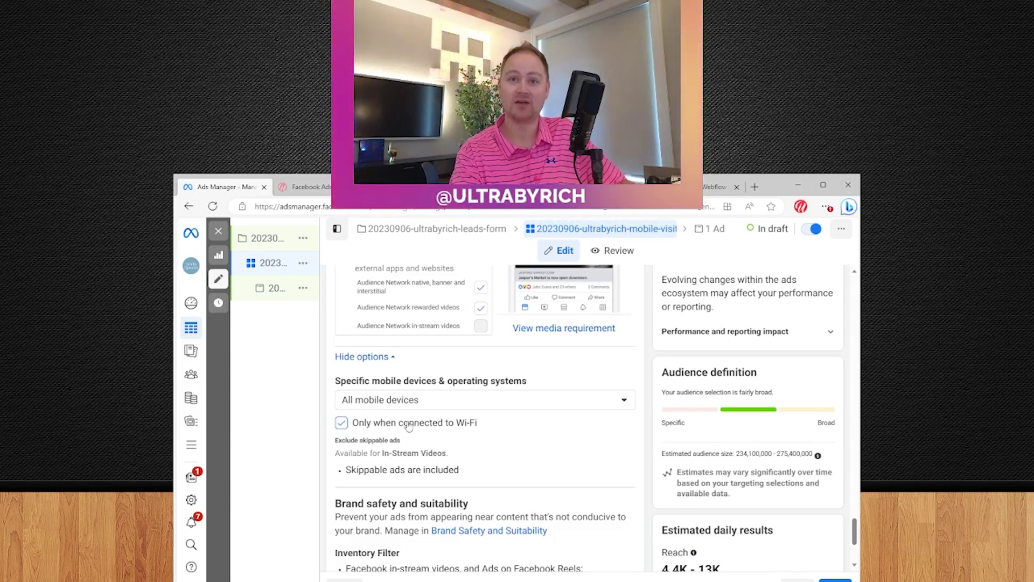
Review the skippable ads exclusion and keep All mobile devices and operating systems targeted
left_click(621, 445)
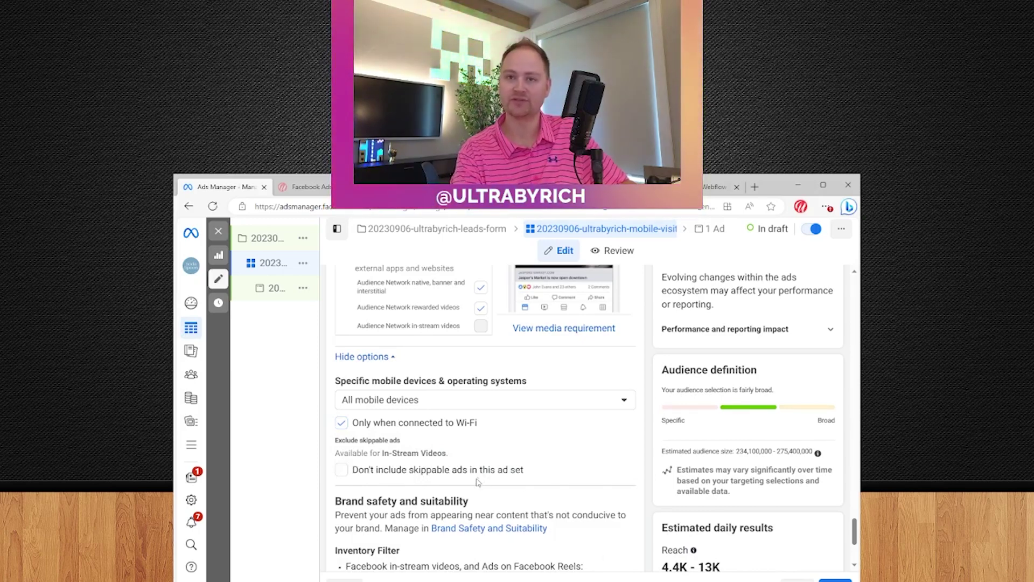
scroll(523, 479, "up", 1)
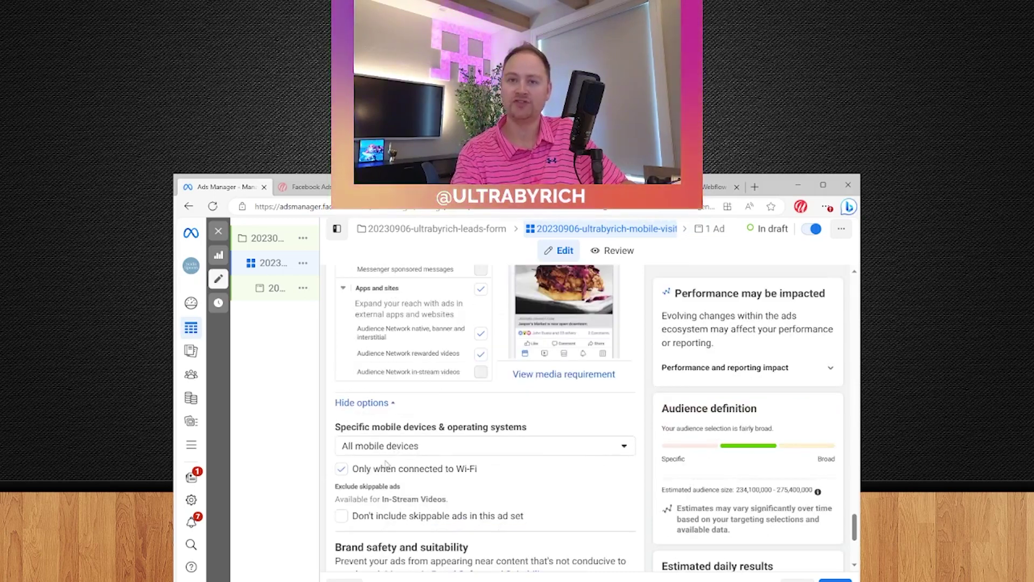
left_click(424, 451)
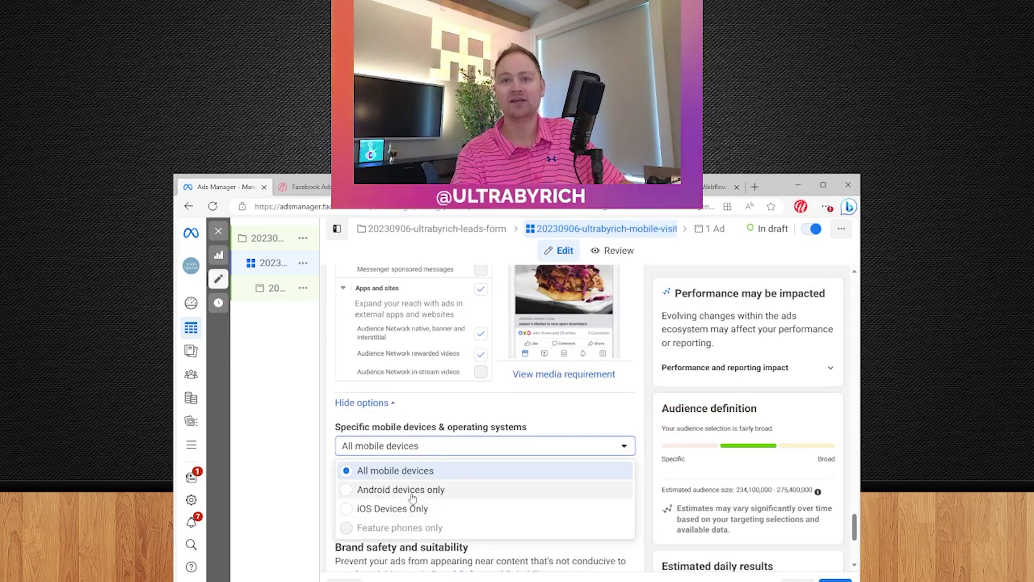
left_click(633, 427)
scroll(648, 469, "up", 10)
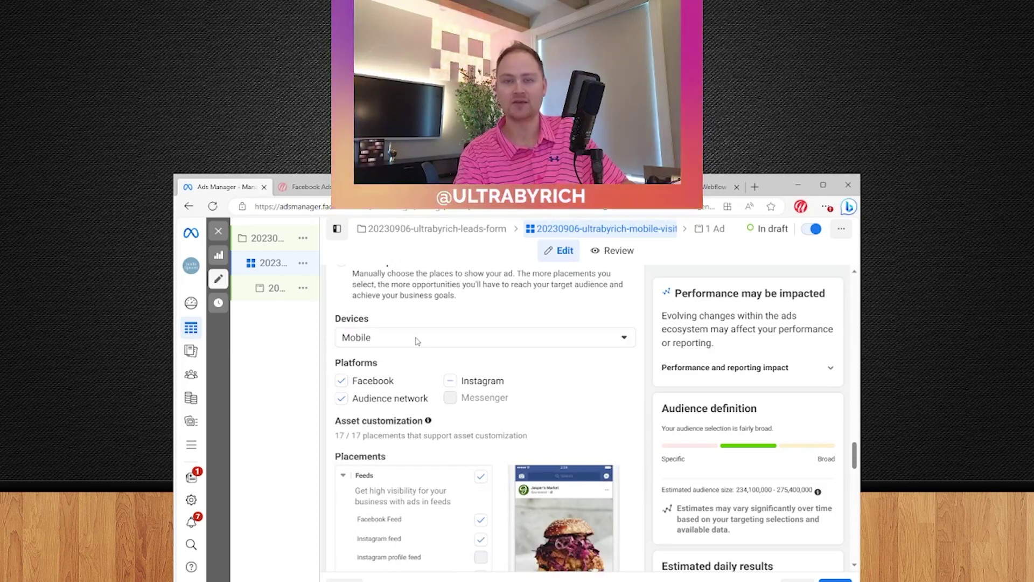
Uncheck the Search results and In-stream video and reels placements, leaving 11 of 17
scroll(644, 384, "down", 3)
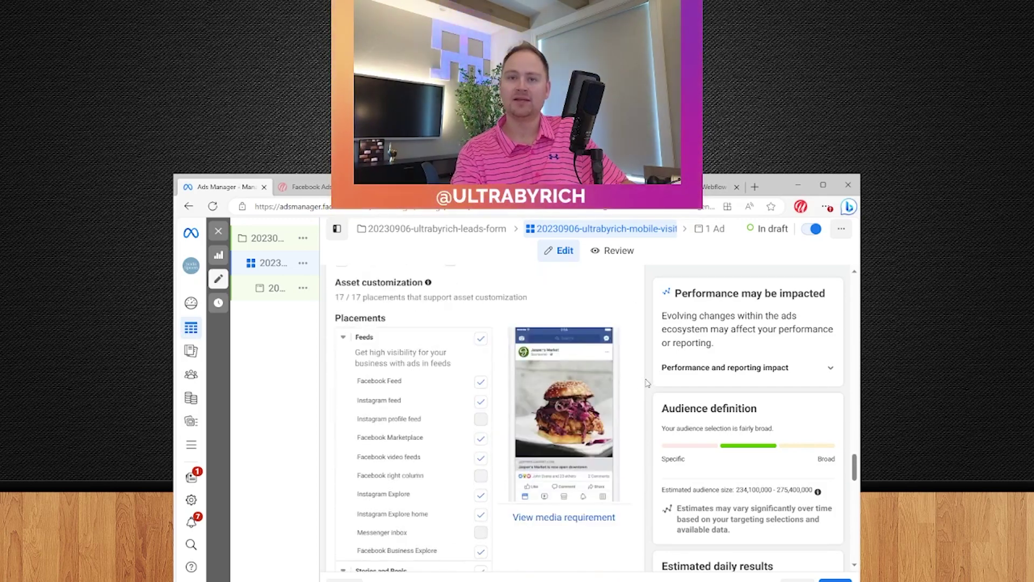
scroll(491, 368, "up", 3)
scroll(454, 372, "down", 12)
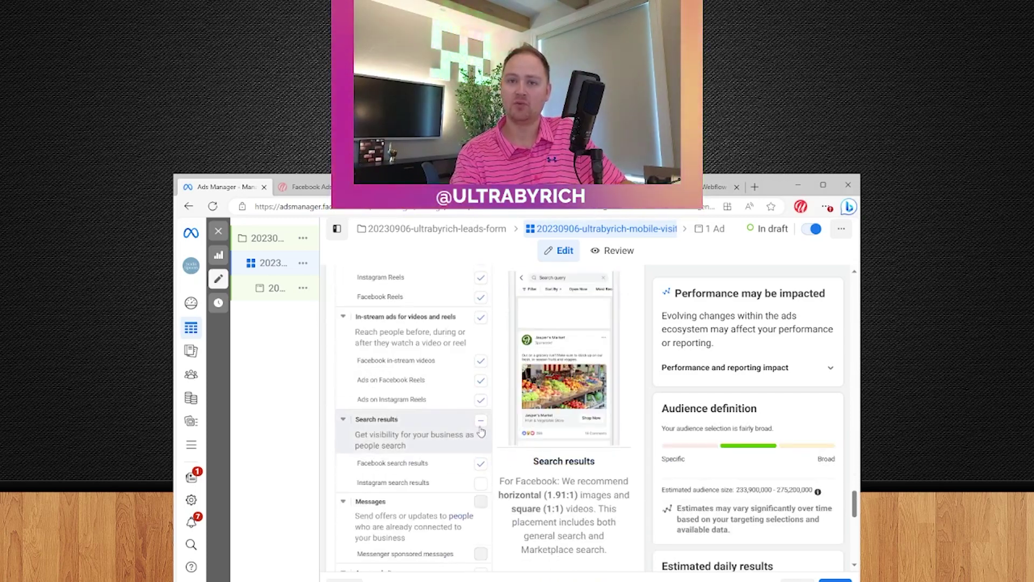
left_click(481, 420)
left_click(481, 317)
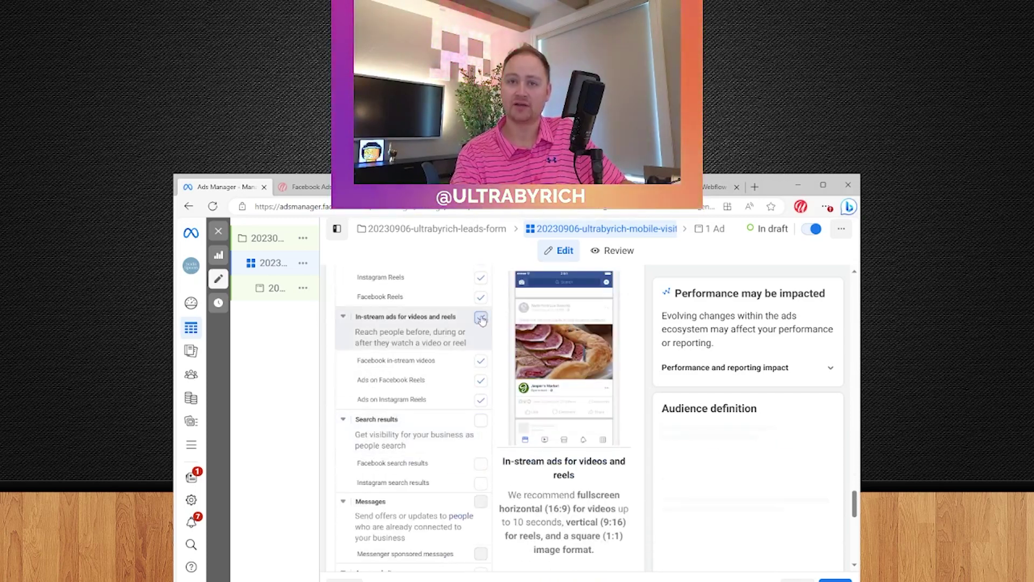
scroll(453, 361, "up", 8)
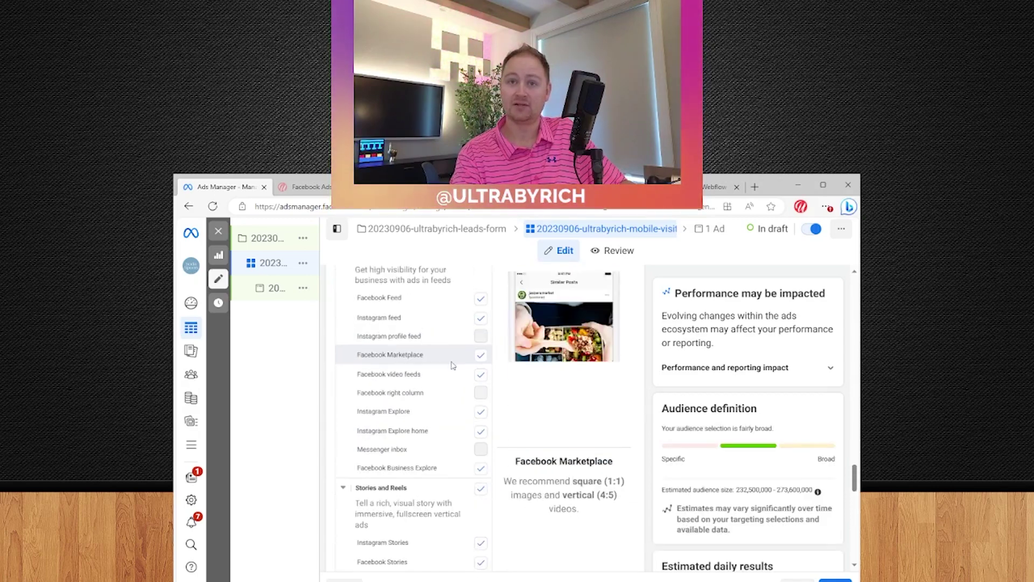
scroll(426, 472, "up", 3)
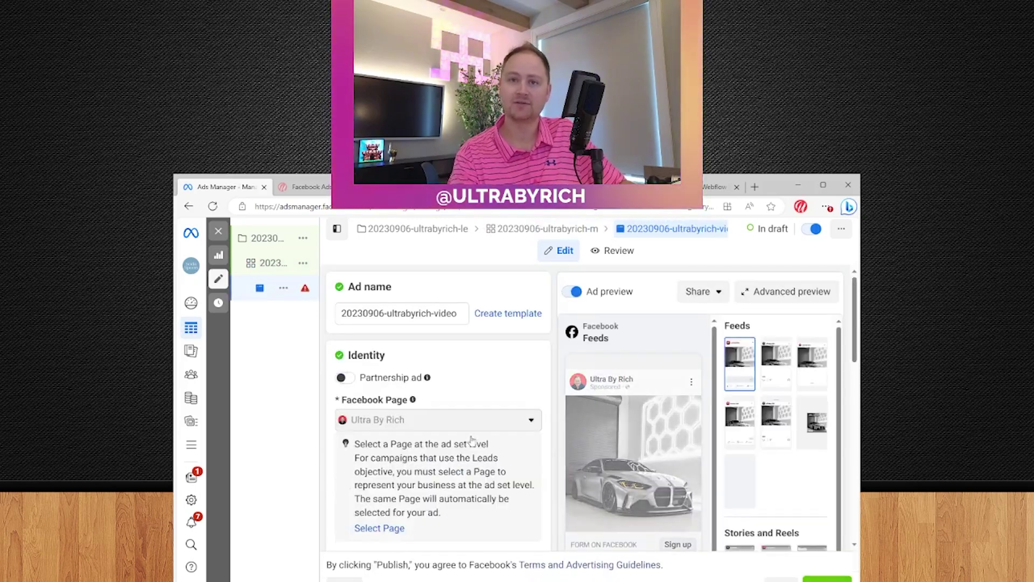
Scroll through the ad's Identity, creative, text, headline and Instant form fields
scroll(458, 439, "down", 6)
scroll(434, 434, "down", 10)
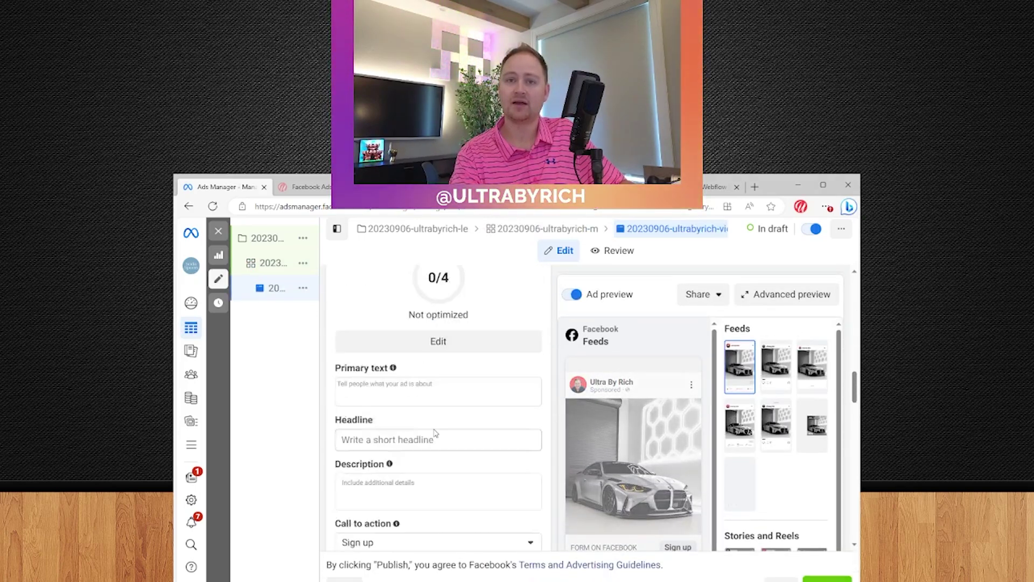
scroll(440, 366, "down", 12)
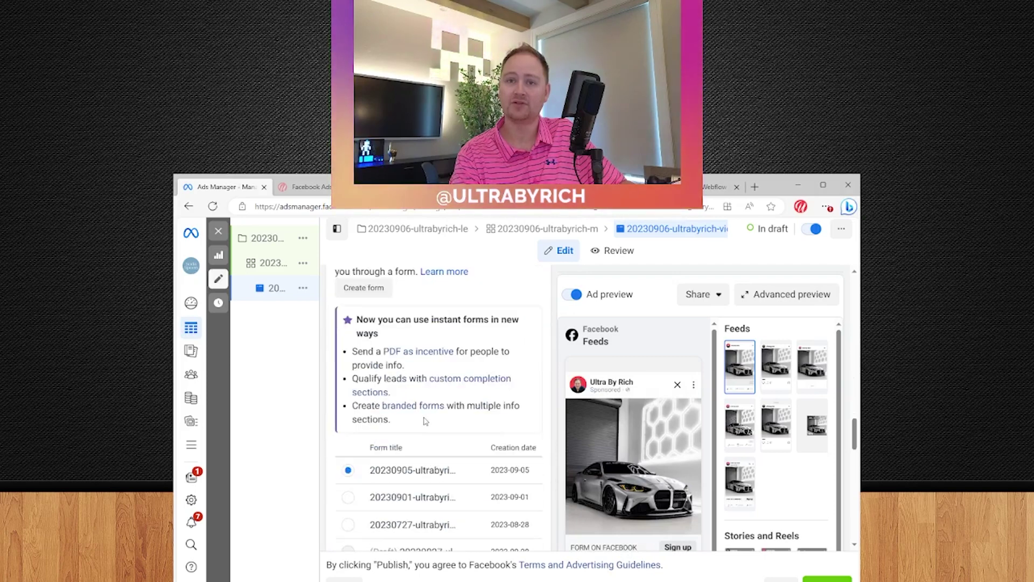